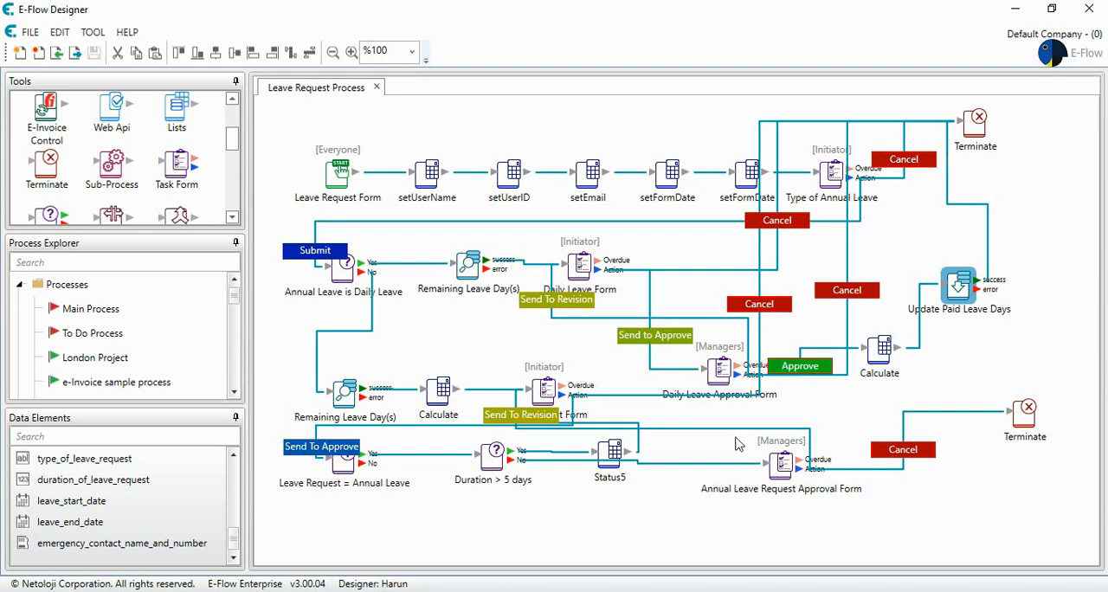
# Step: Place a Decision element below "Leave Request = Annual Leave" and connect the Annual Leave Request Approval Form's Action output to it
pyautogui.scroll(1, 104, 175)
pyautogui.scroll(-2, 111, 171)
pyautogui.moveTo(110, 171); pyautogui.dragTo(362, 516)
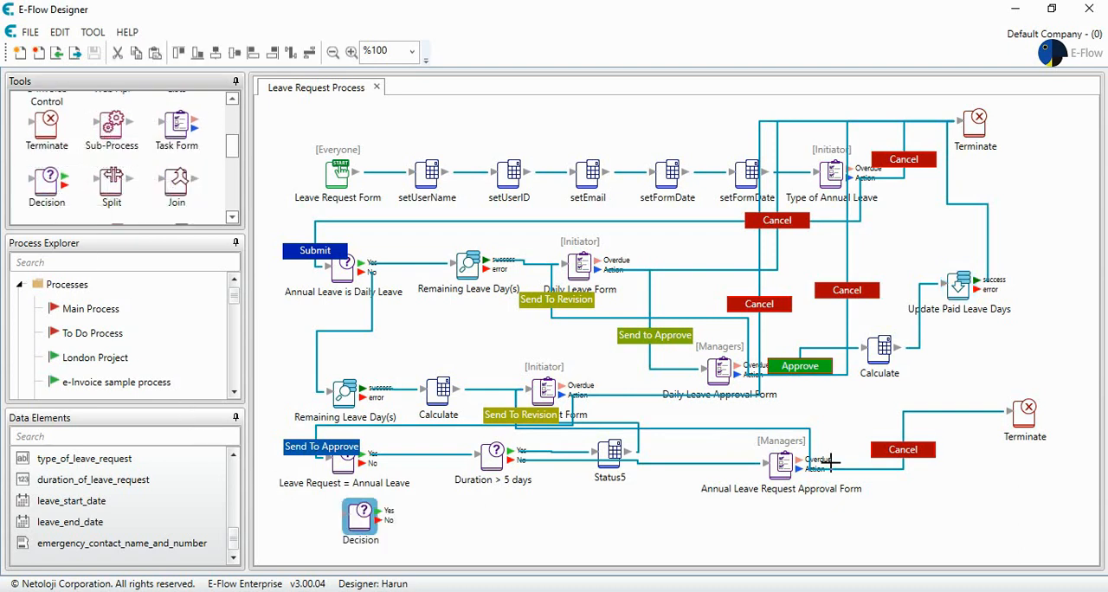
pyautogui.click(805, 482)
pyautogui.moveTo(807, 469); pyautogui.dragTo(362, 516)
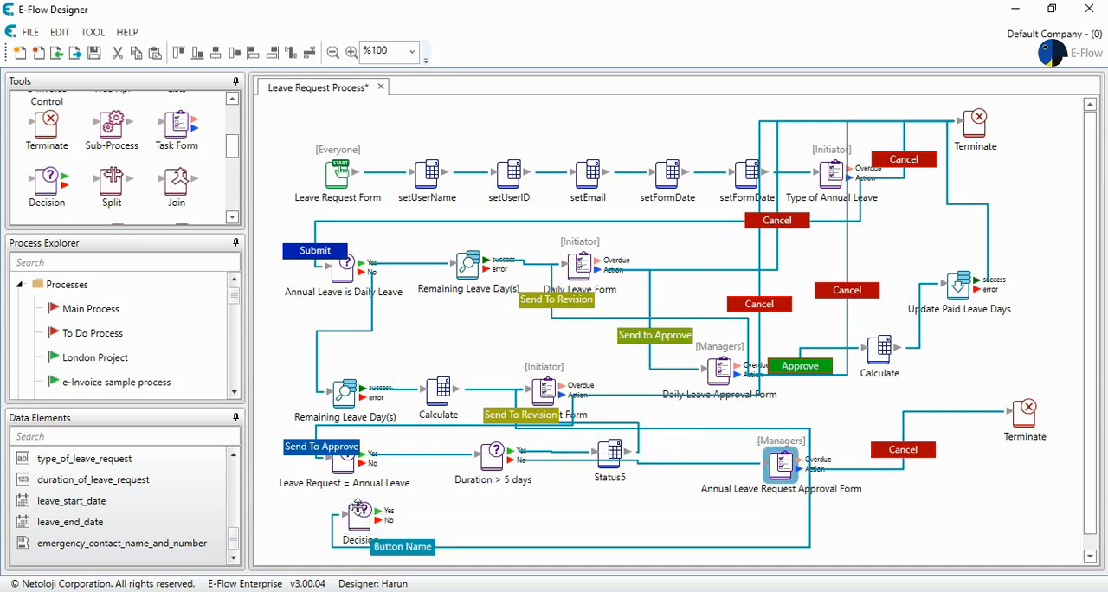
# Step: Name the new connection's button Approve and set its background color to green #19AE03
pyautogui.doubleClick(417, 546)
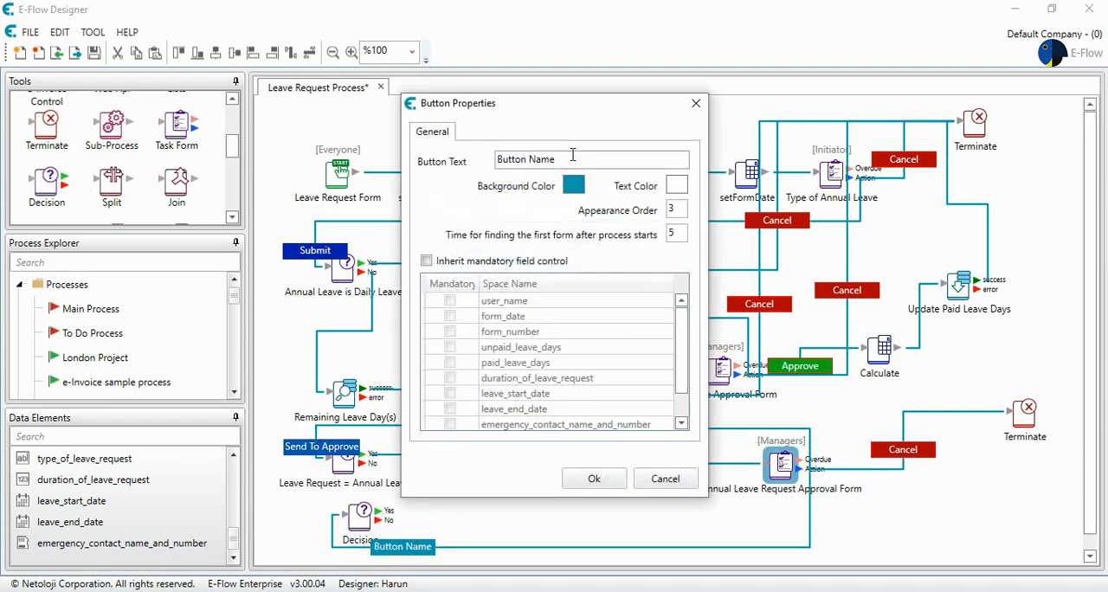
pyautogui.write('Ap')
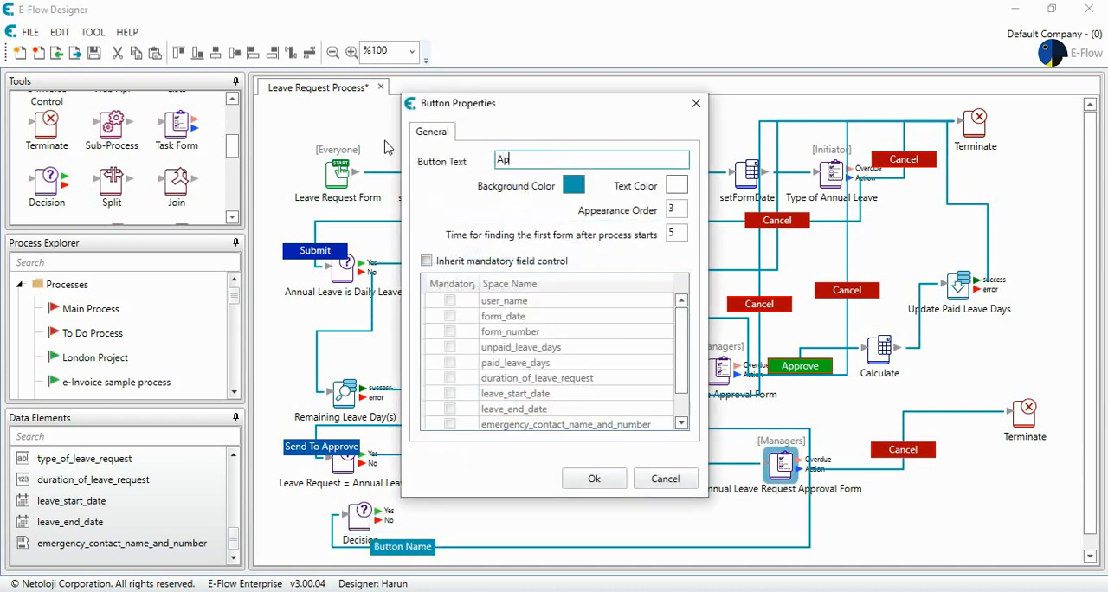
pyautogui.write('prove')
pyautogui.click(574, 185)
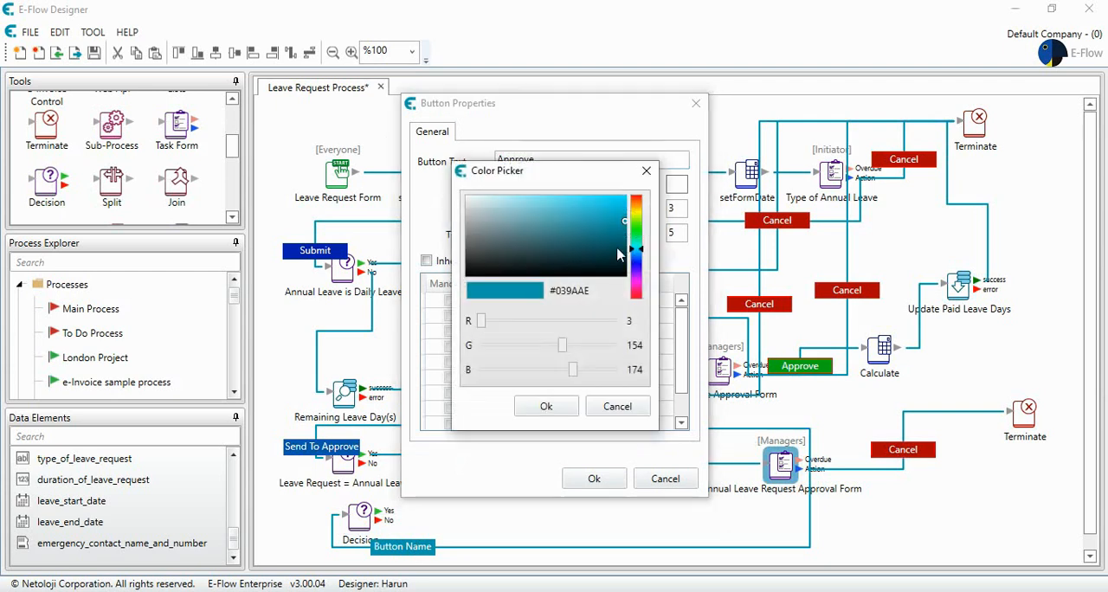
pyautogui.moveTo(644, 257); pyautogui.dragTo(644, 227)
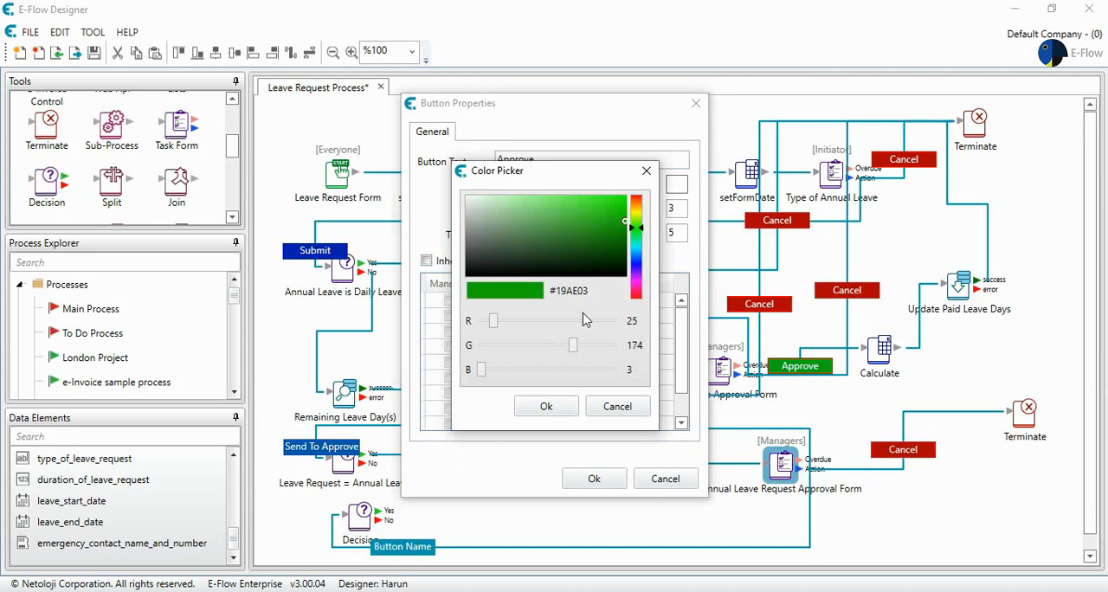
pyautogui.click(545, 406)
# Step: Enable inherited mandatory field control for the Approve button, review its field list, and accept the button properties
pyautogui.click(425, 261)
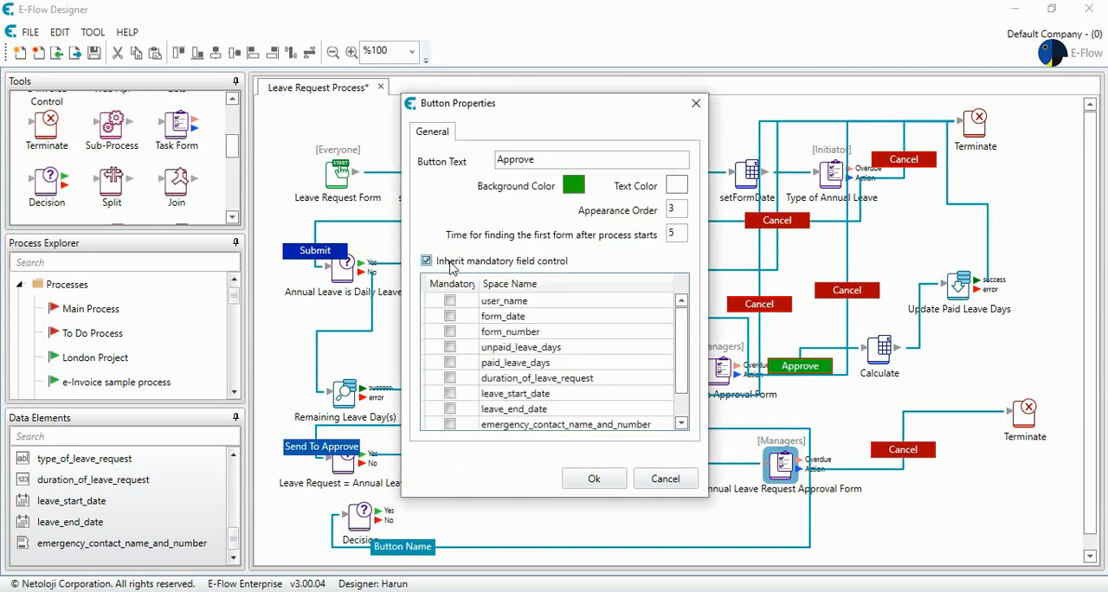
pyautogui.scroll(-1, 598, 398)
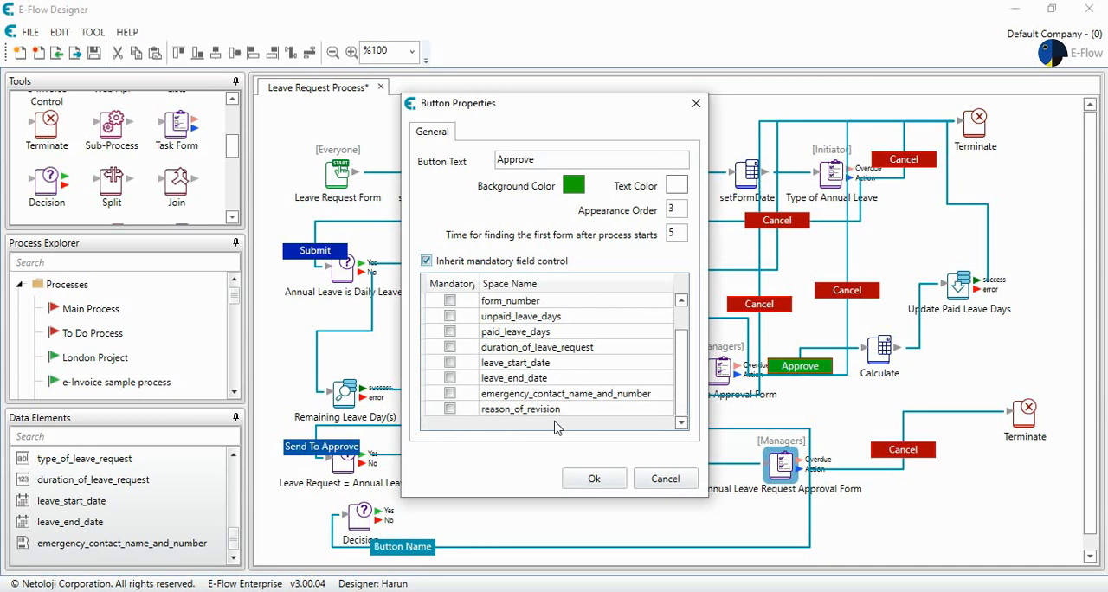
pyautogui.click(594, 479)
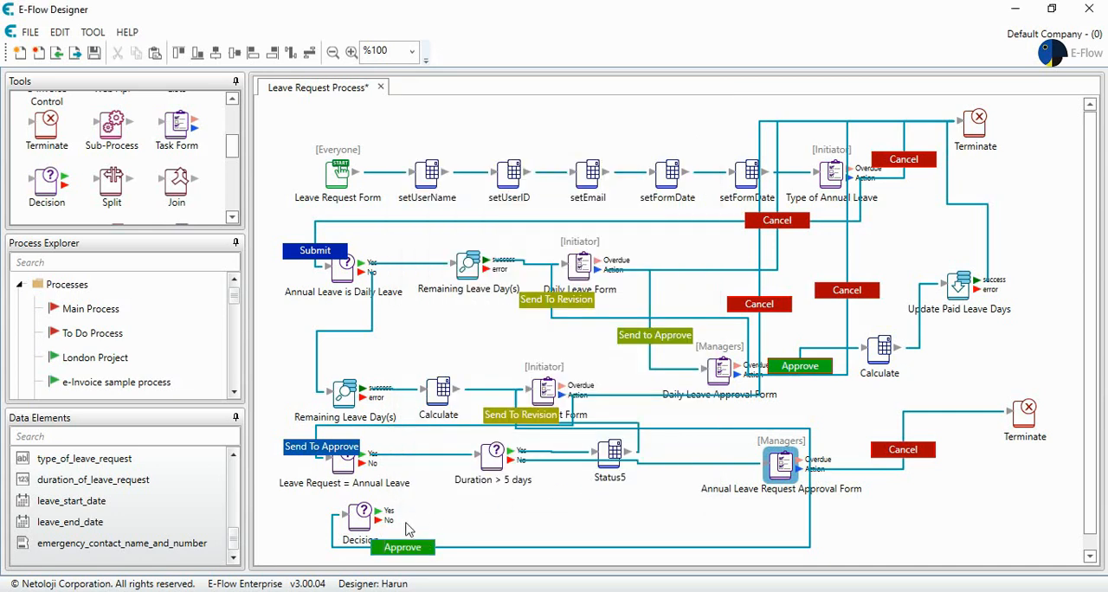
# Step: Move the Decision element slightly lower and place a Calculate element beside it
pyautogui.moveTo(355, 524)
pyautogui.mouseDown()
pyautogui.moveTo(313, 506)
pyautogui.moveTo(341, 529)
pyautogui.mouseUp()
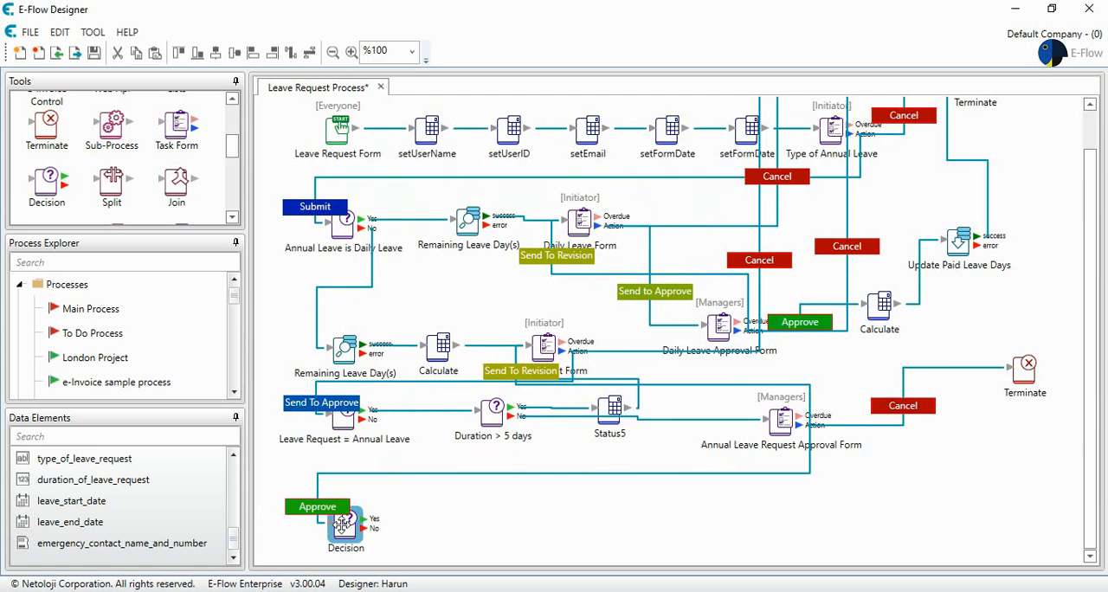
pyautogui.scroll(5, 139, 151)
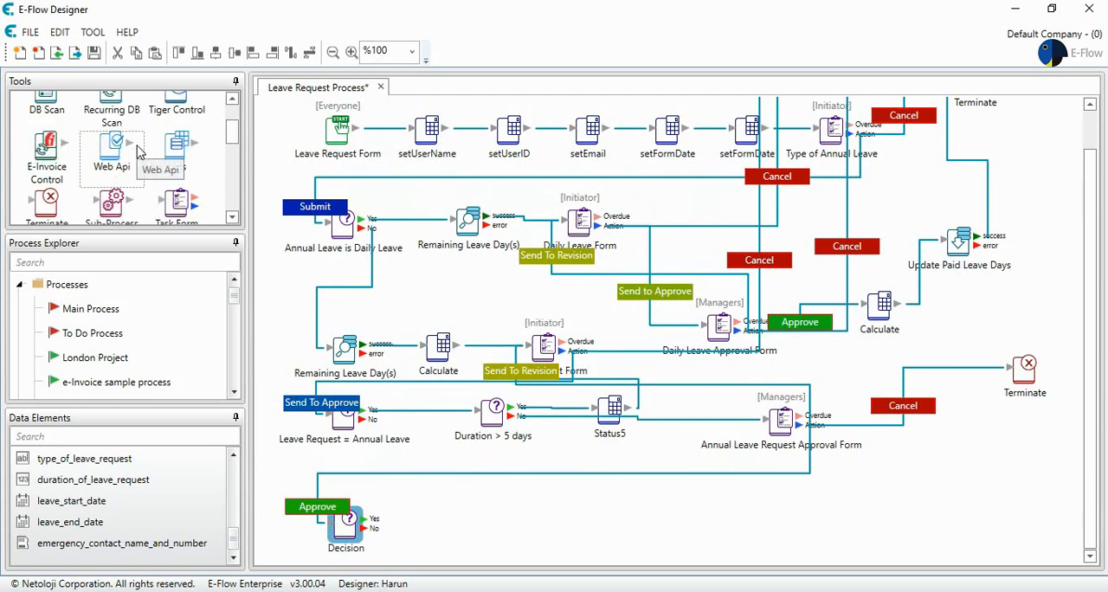
pyautogui.scroll(-5, 139, 152)
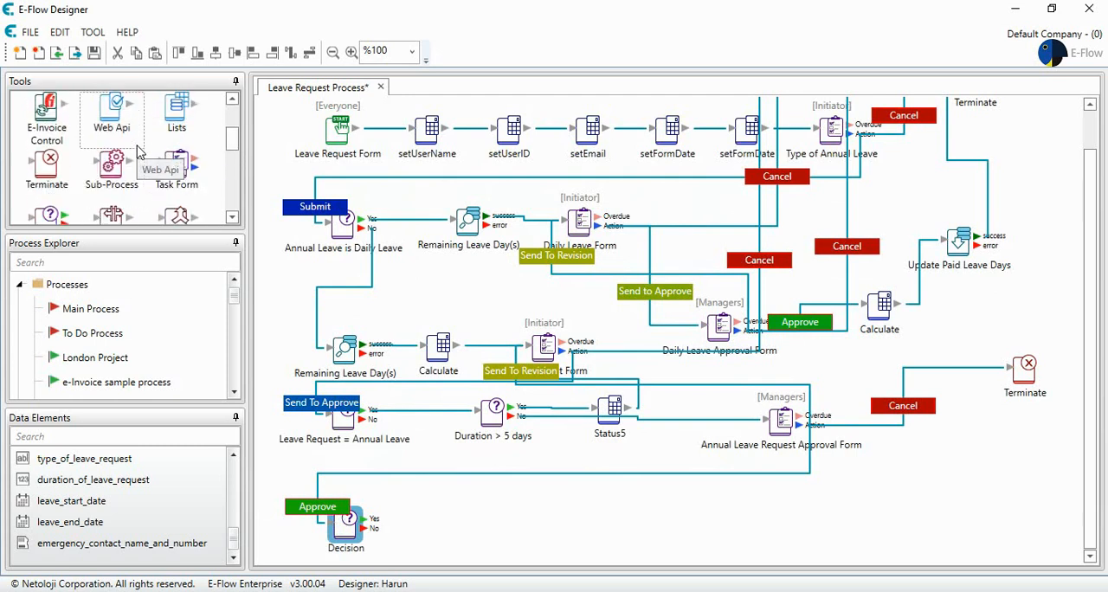
pyautogui.scroll(-2, 139, 152)
pyautogui.moveTo(175, 130); pyautogui.dragTo(452, 518)
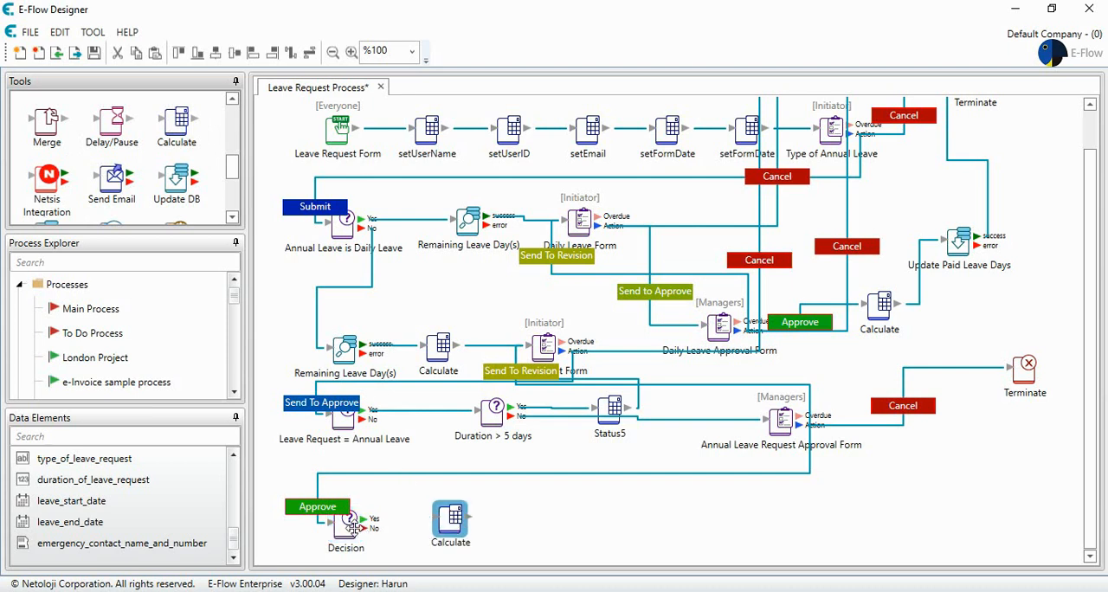
# Step: Set the new Decision element's description to "Duration of Leave >Paid Leave"
pyautogui.doubleClick(347, 527)
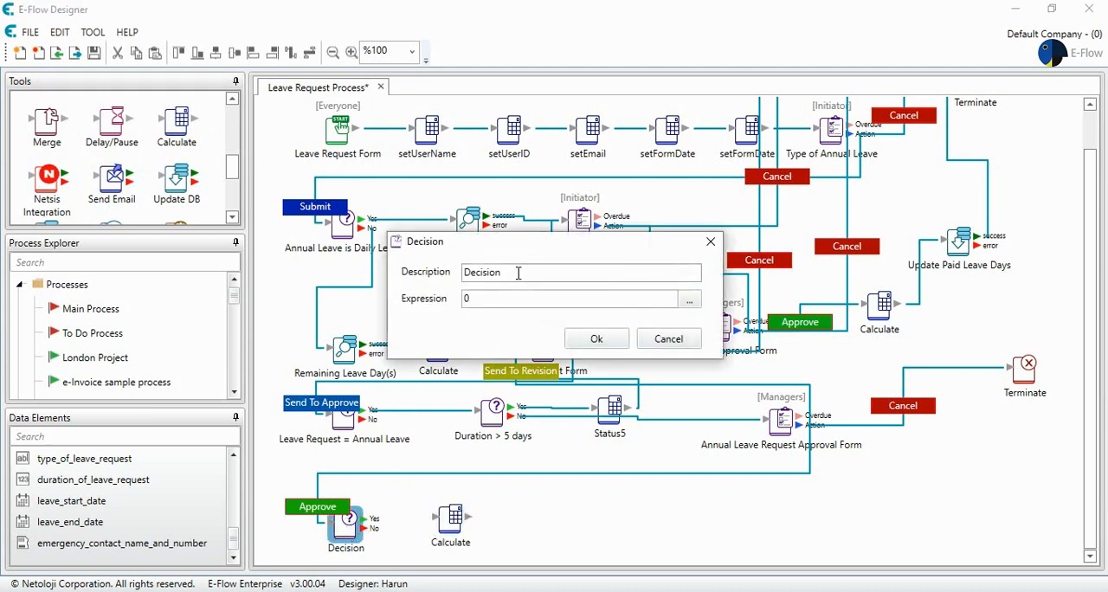
pyautogui.moveTo(518, 273); pyautogui.dragTo(443, 281)
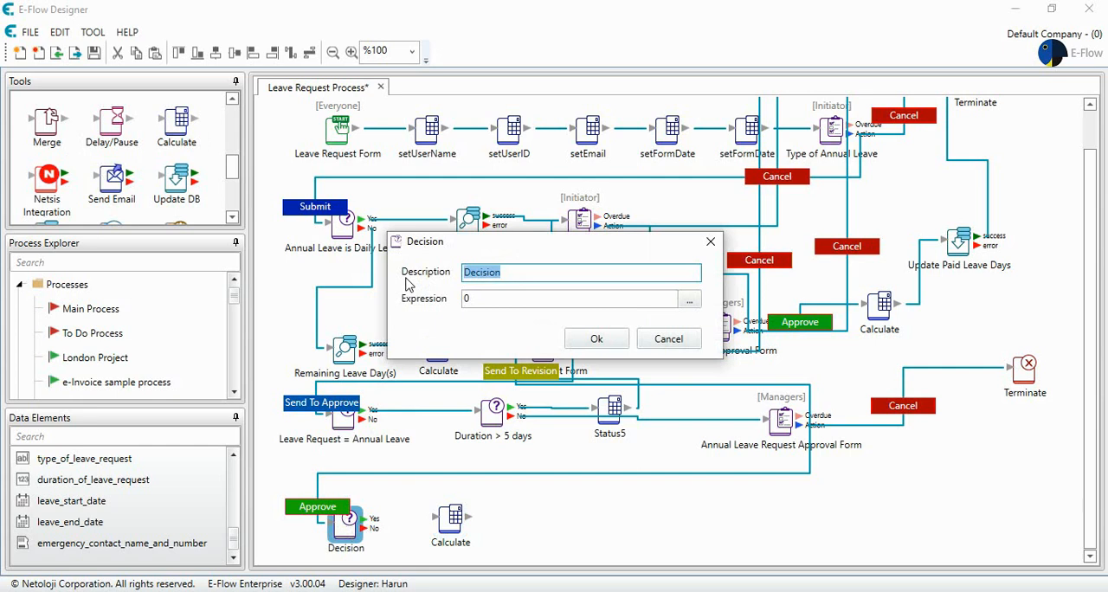
pyautogui.write('Duration of Leave')
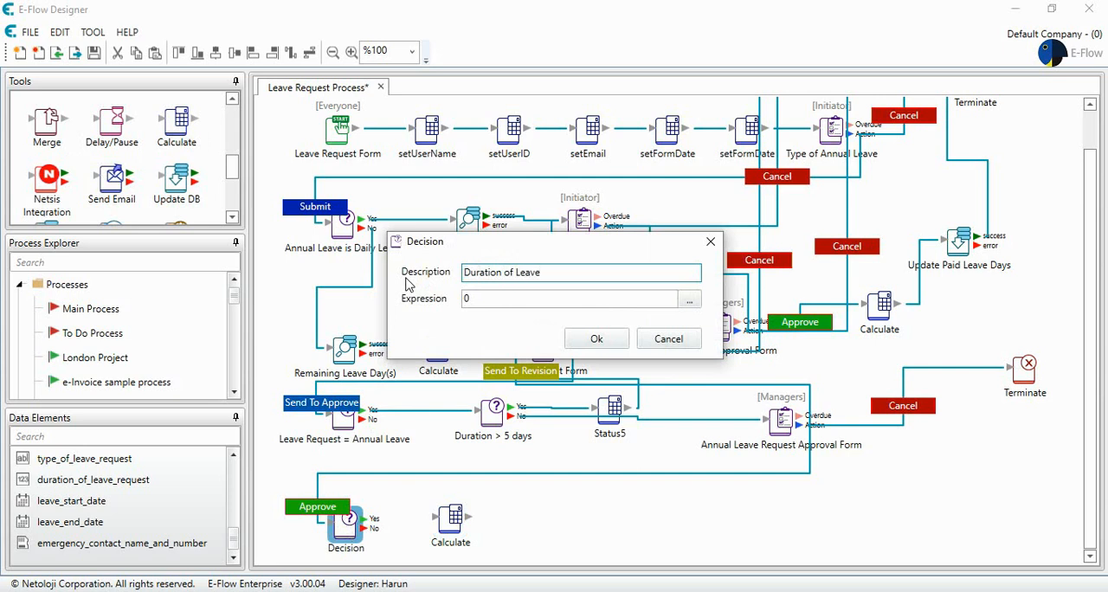
pyautogui.write(' > Paid leave')
pyautogui.press('BackSpace')
pyautogui.press('BackSpace')
pyautogui.press('BackSpace')
pyautogui.press('BackSpace')
pyautogui.press('BackSpace')
pyautogui.write('Leave')
# Step: Start the decision's expression formula with the duration_of_leave_request data element and a greater-than operator
pyautogui.click(690, 302)
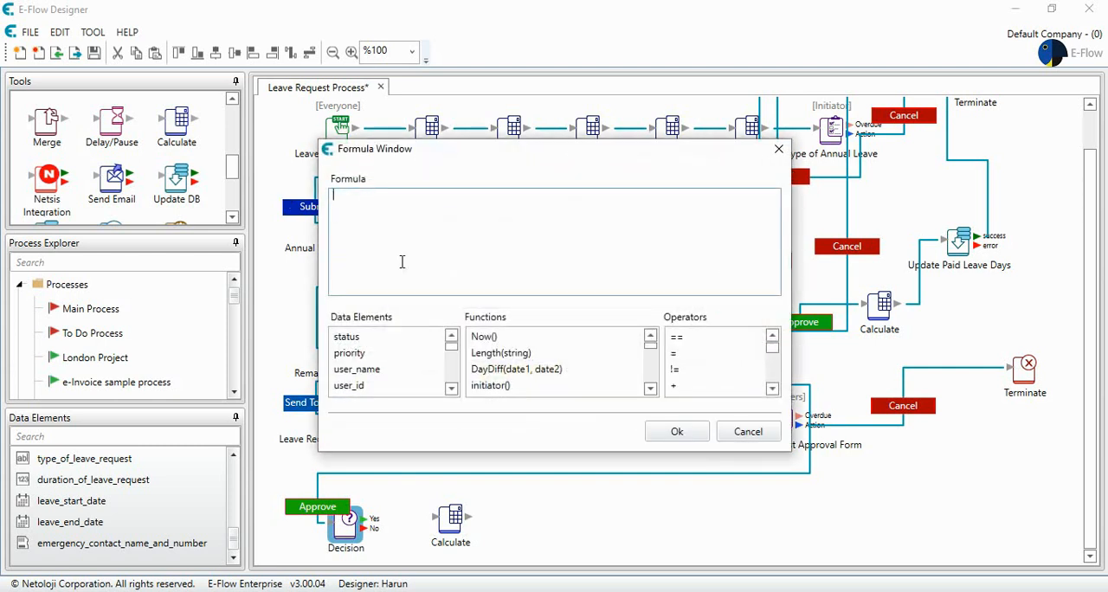
pyautogui.scroll(-3, 455, 353)
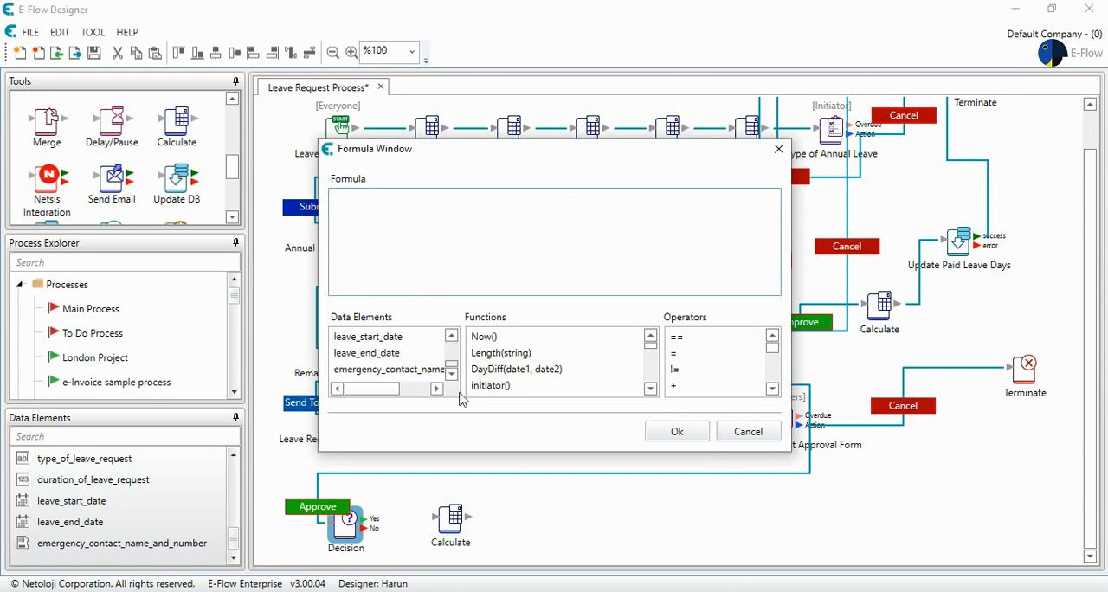
pyautogui.scroll(2, 453, 342)
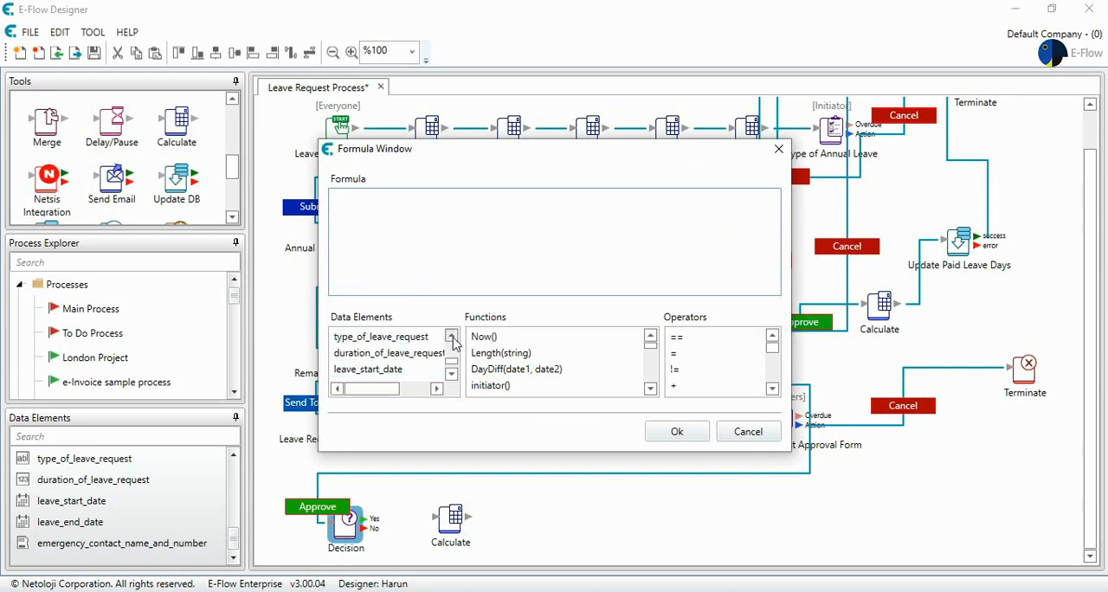
pyautogui.doubleClick(423, 357)
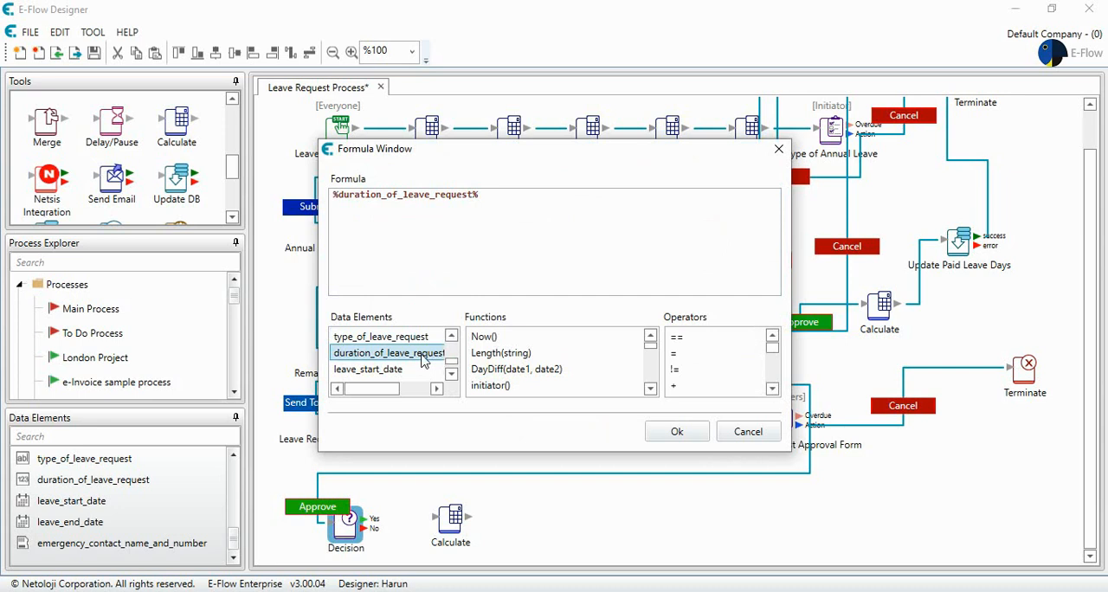
pyautogui.click(495, 195)
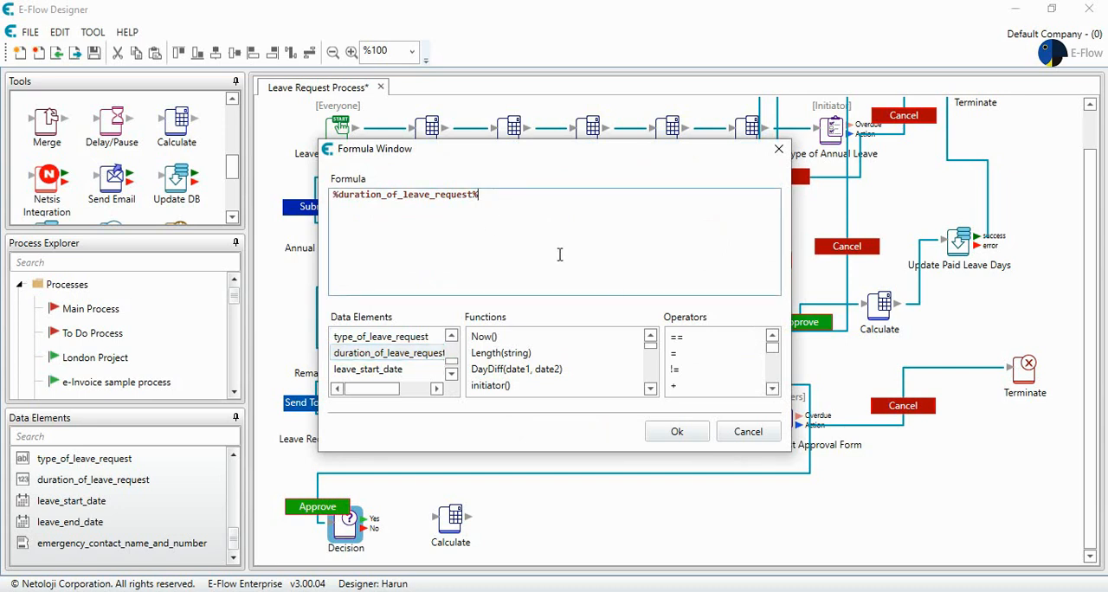
pyautogui.click(772, 389)
pyautogui.click(772, 389)
pyautogui.click(772, 390)
pyautogui.click(772, 390)
pyautogui.click(773, 390)
pyautogui.click(772, 389)
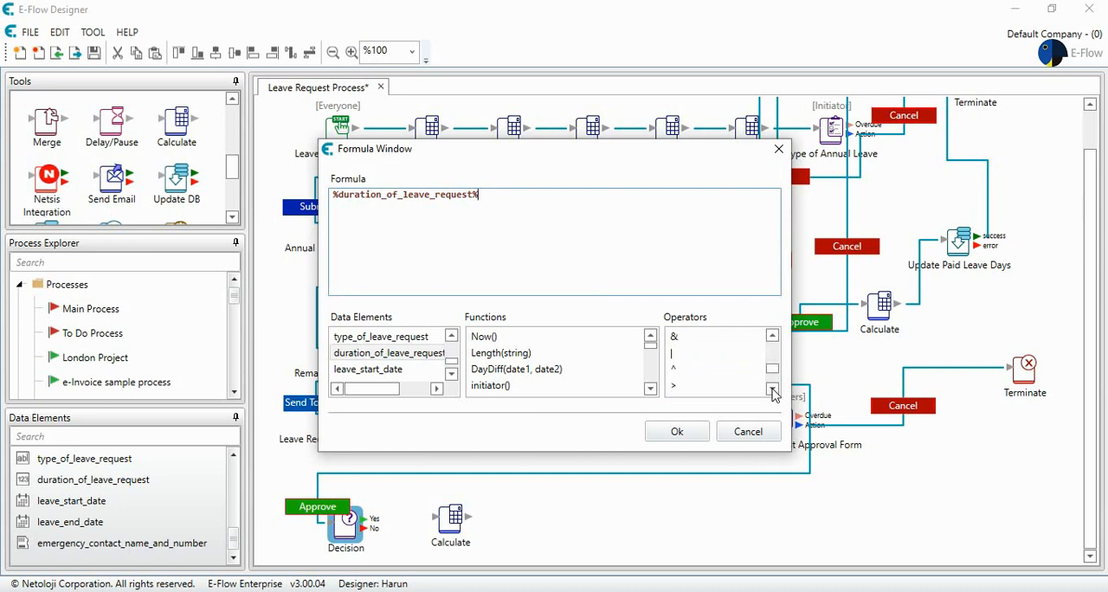
pyautogui.doubleClick(727, 385)
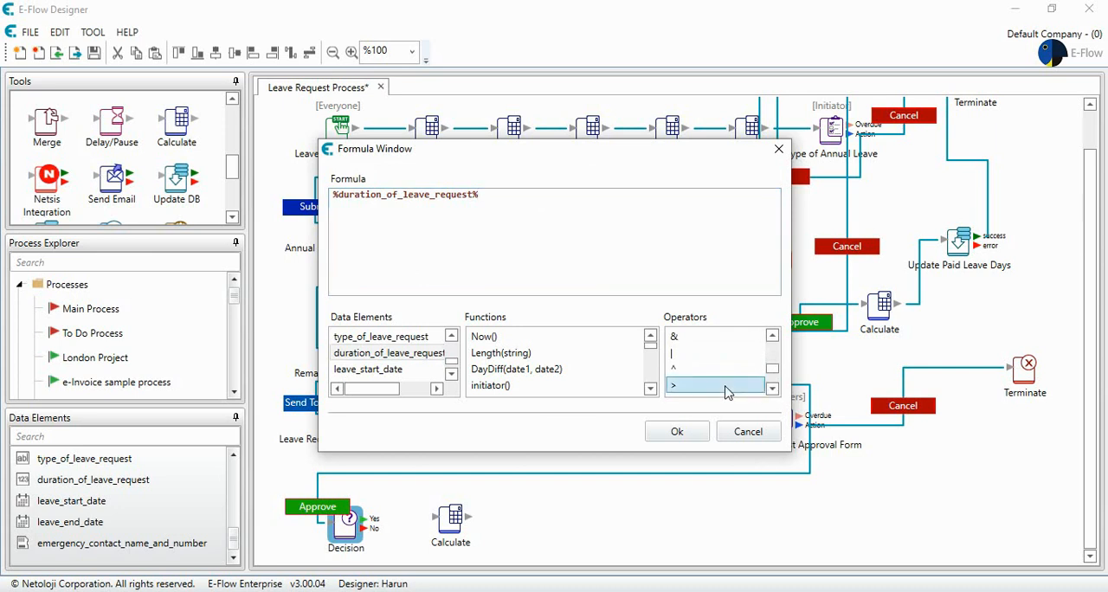
# Step: Insert the paid_leave_days data element into the decision's formula
pyautogui.click(452, 373)
pyautogui.click(452, 373)
pyautogui.click(451, 336)
pyautogui.click(451, 336)
pyautogui.click(451, 336)
pyautogui.click(451, 336)
pyautogui.click(451, 336)
pyautogui.click(451, 336)
pyautogui.click(451, 336)
pyautogui.click(451, 335)
pyautogui.doubleClick(409, 355)
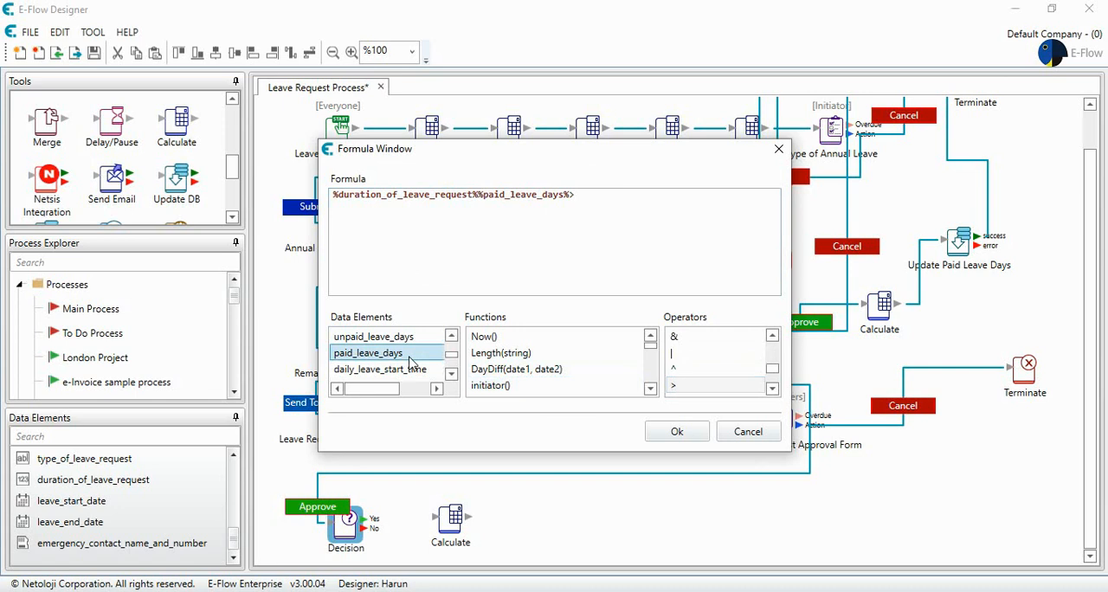
# Step: Insert a greater-than operator between duration_of_leave_request and paid_leave_days, then accept the formula and the decision settings
pyautogui.click(478, 199)
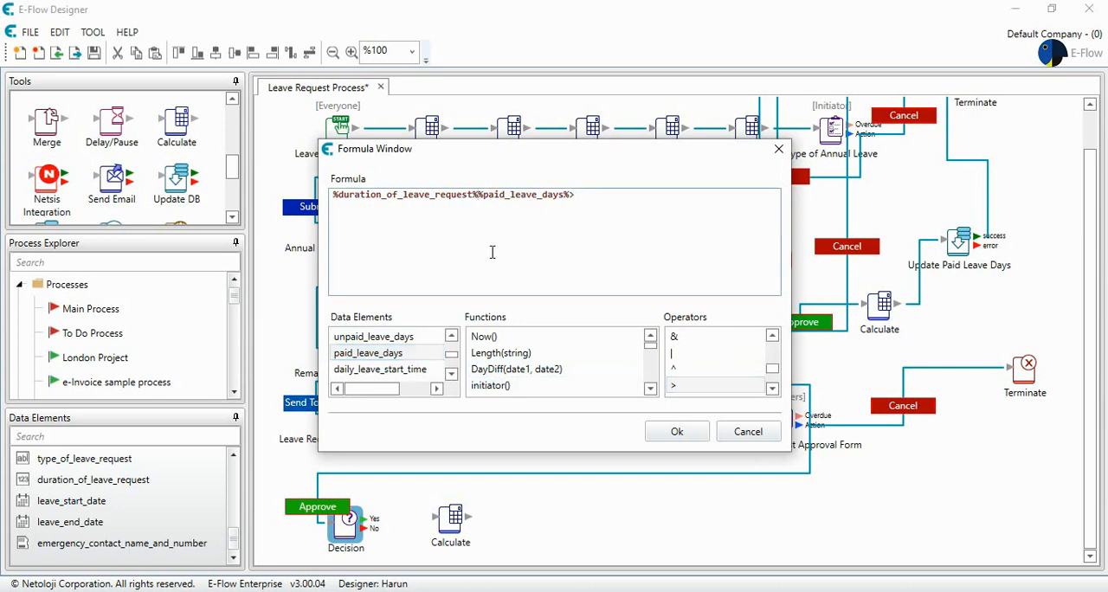
pyautogui.doubleClick(693, 385)
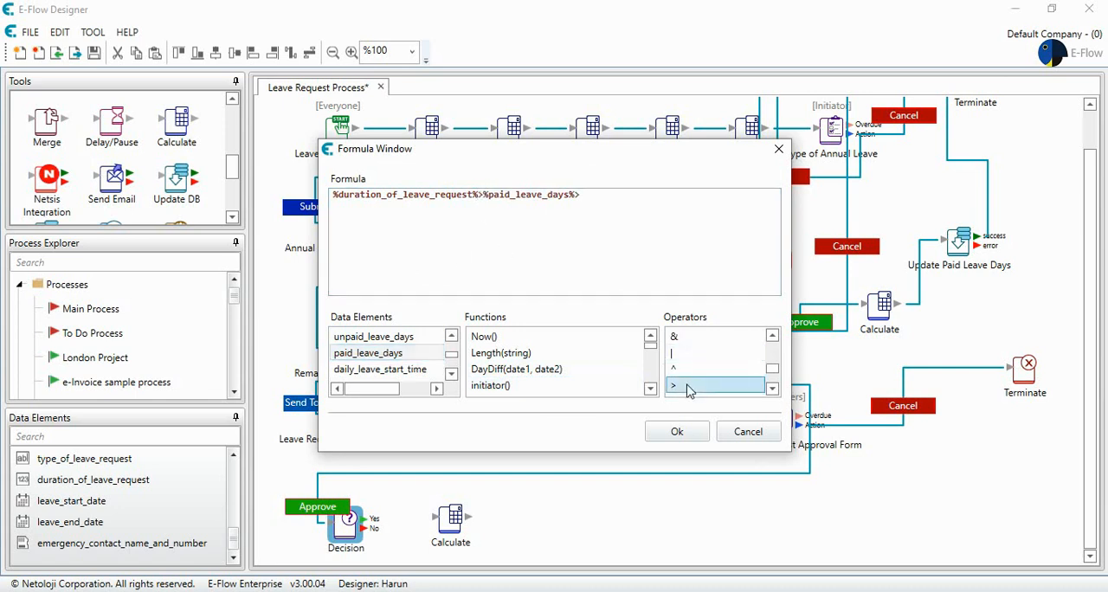
pyautogui.click(572, 258)
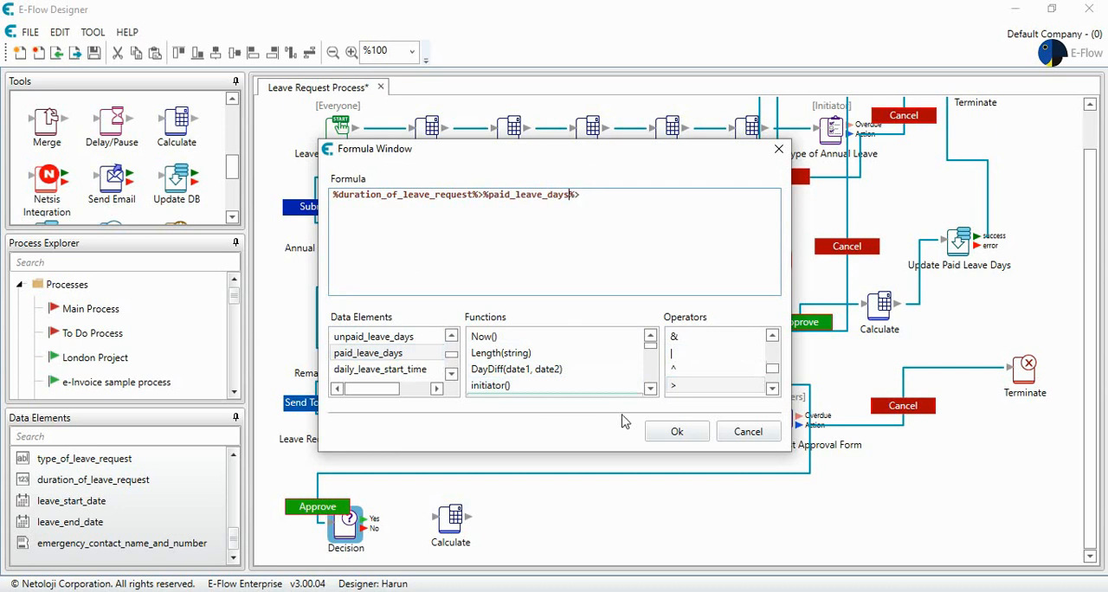
pyautogui.click(677, 432)
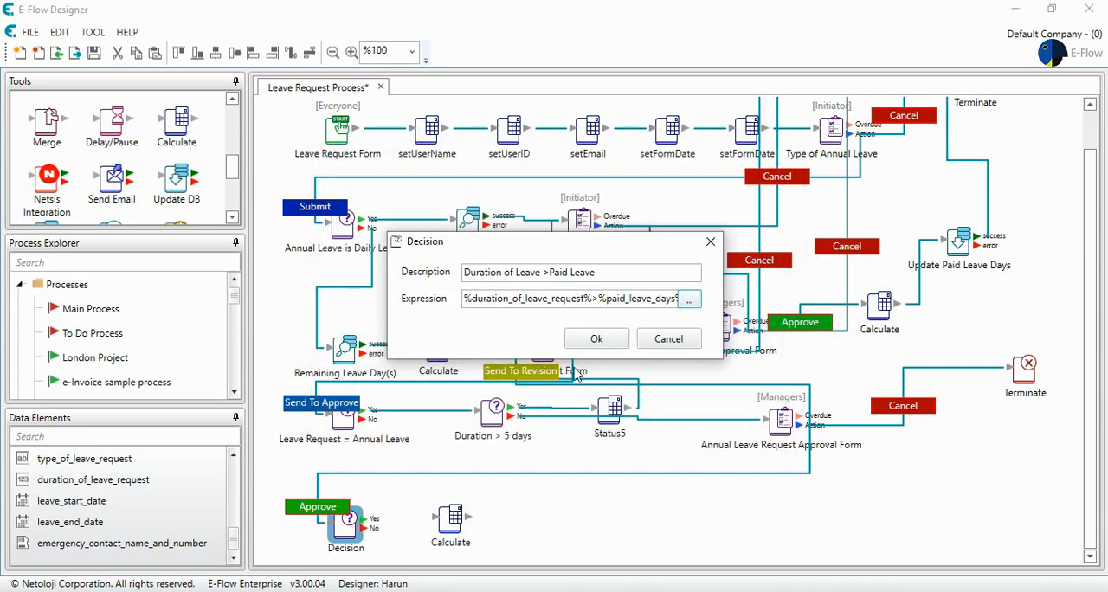
pyautogui.click(596, 339)
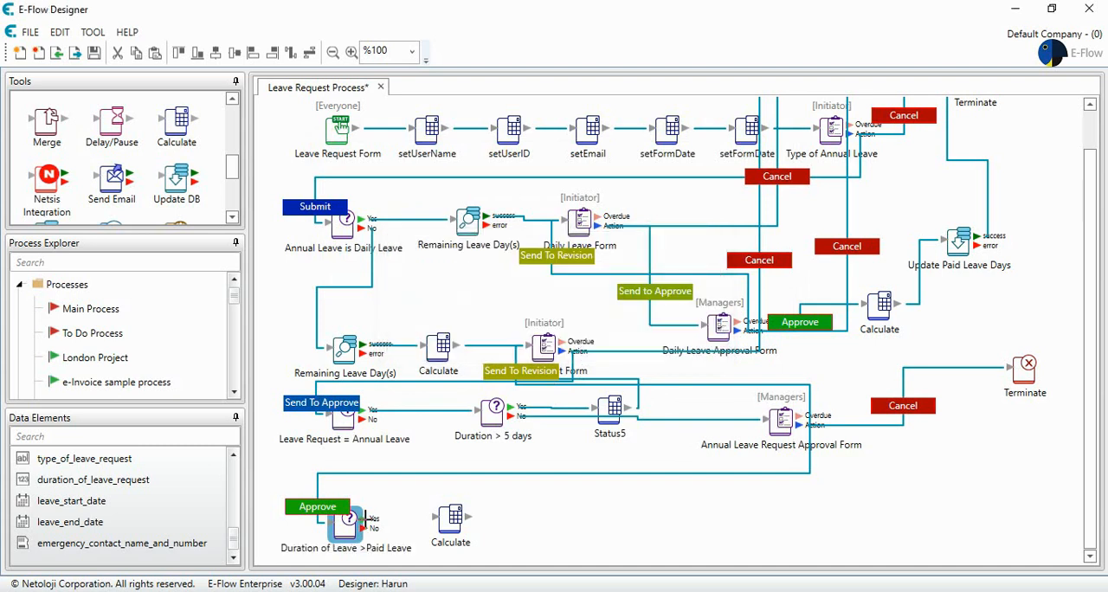
# Step: Connect the new decision's Yes output to the Calculate element beside it and set that element's description to DayDifference
pyautogui.moveTo(367, 517); pyautogui.dragTo(456, 517)
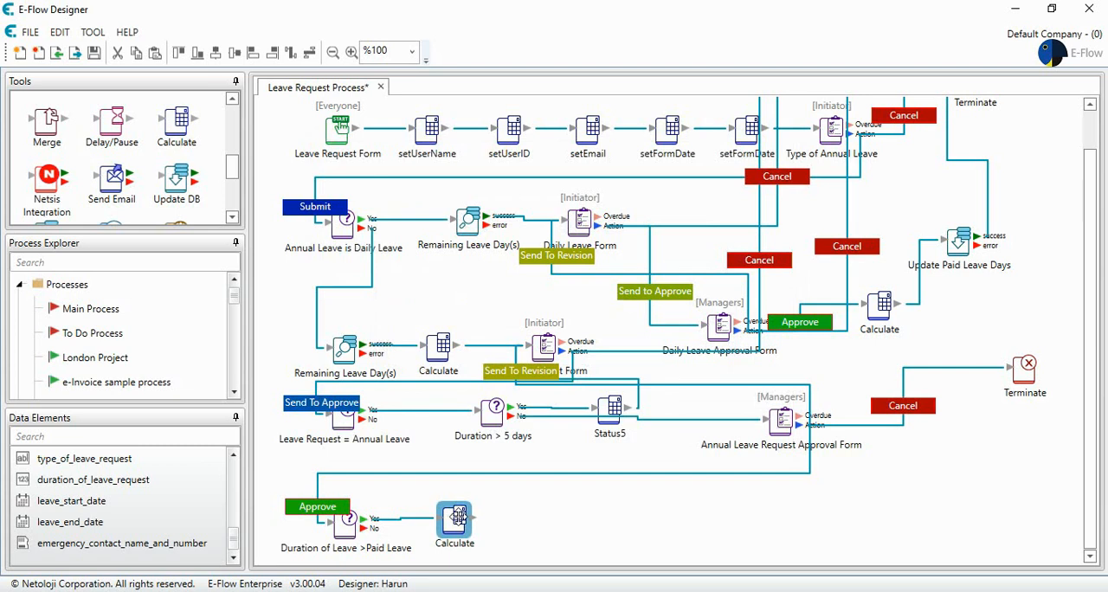
pyautogui.doubleClick(456, 518)
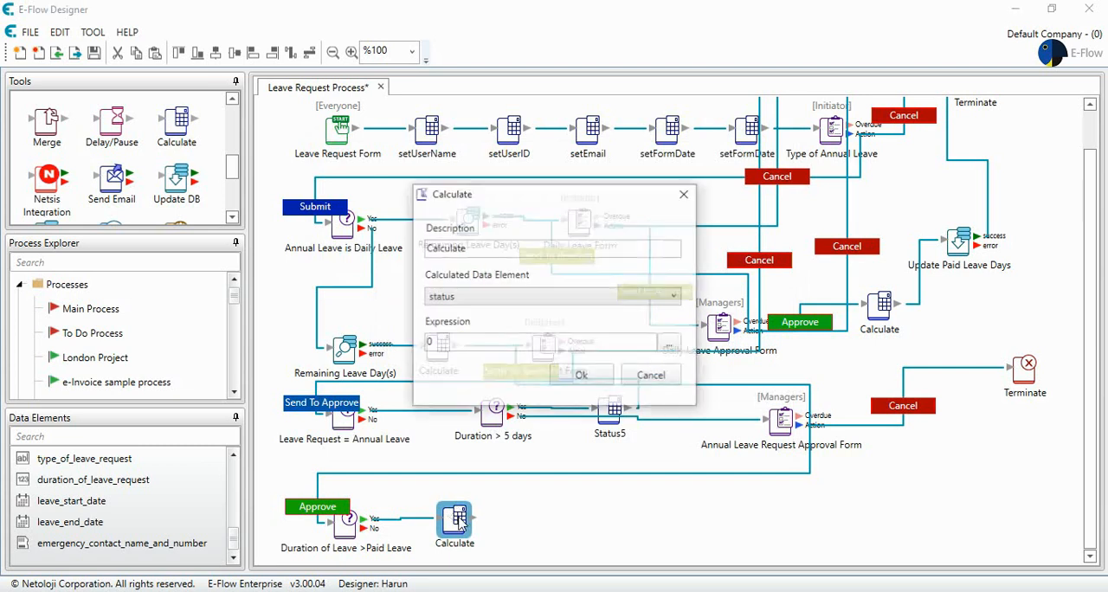
pyautogui.write('DayDiffr')
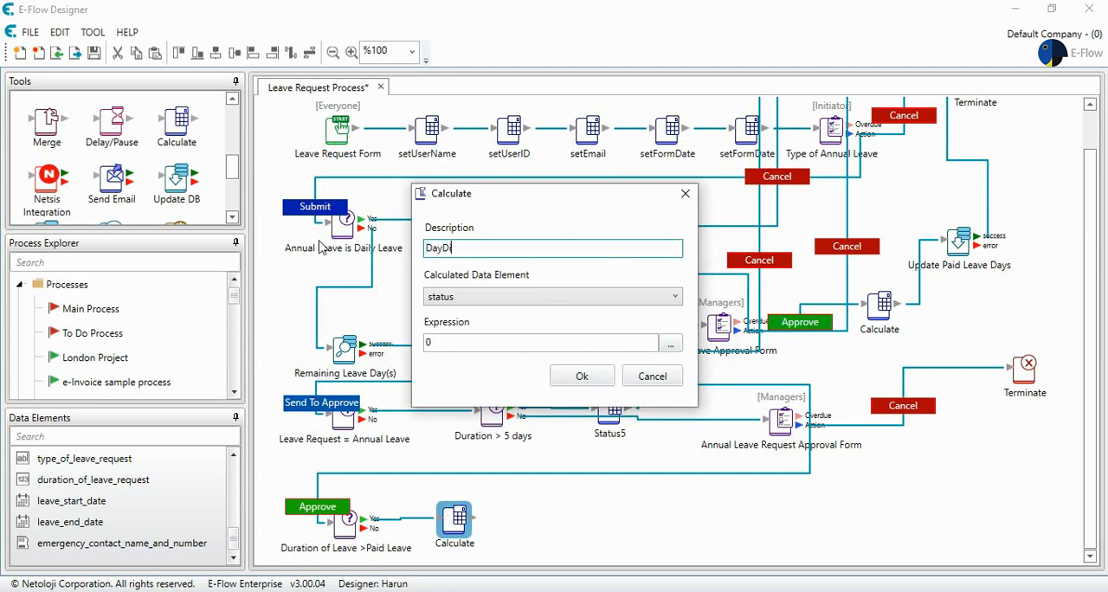
pyautogui.press('BackSpace')
pyautogui.write('erence')
pyautogui.click(582, 378)
# Step: Open the DayDifference element's expression formula and clear its default content
pyautogui.doubleClick(454, 520)
pyautogui.click(554, 297)
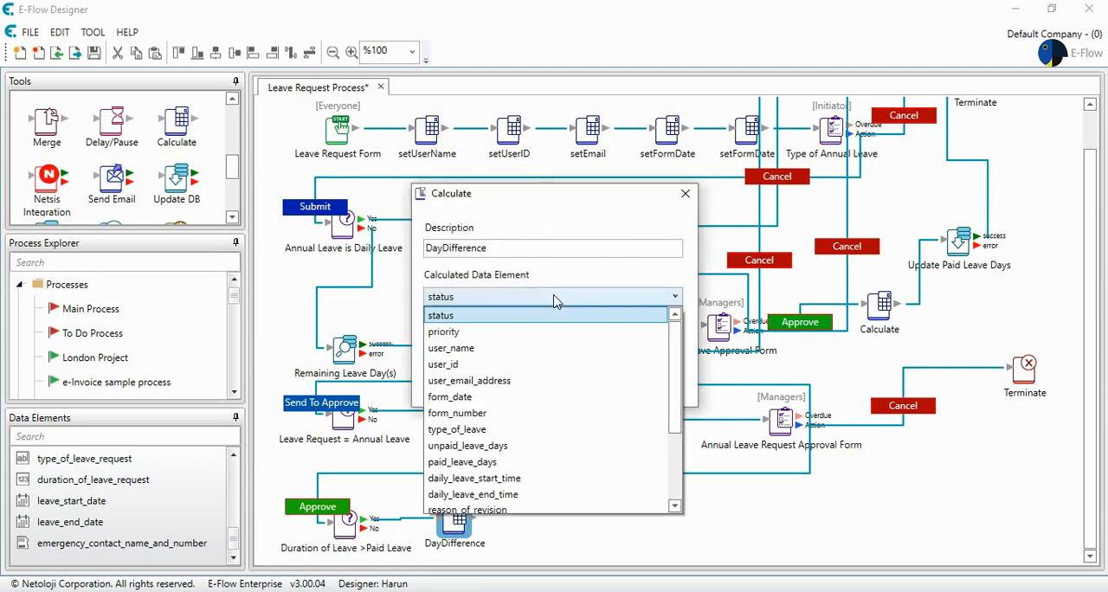
pyautogui.scroll(-4, 522, 450)
pyautogui.scroll(5, 522, 468)
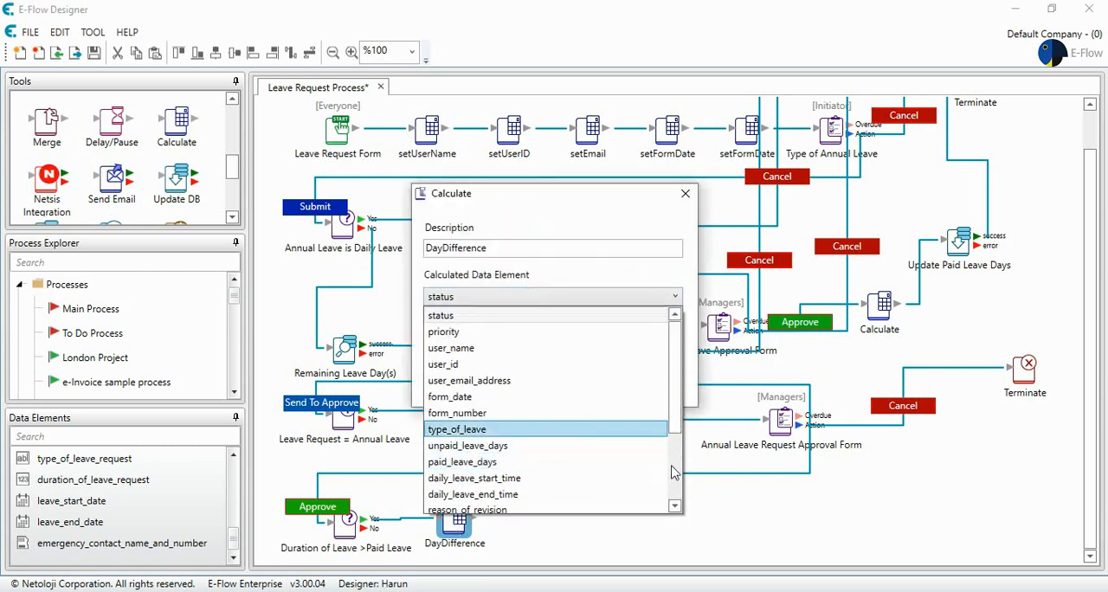
pyautogui.click(743, 508)
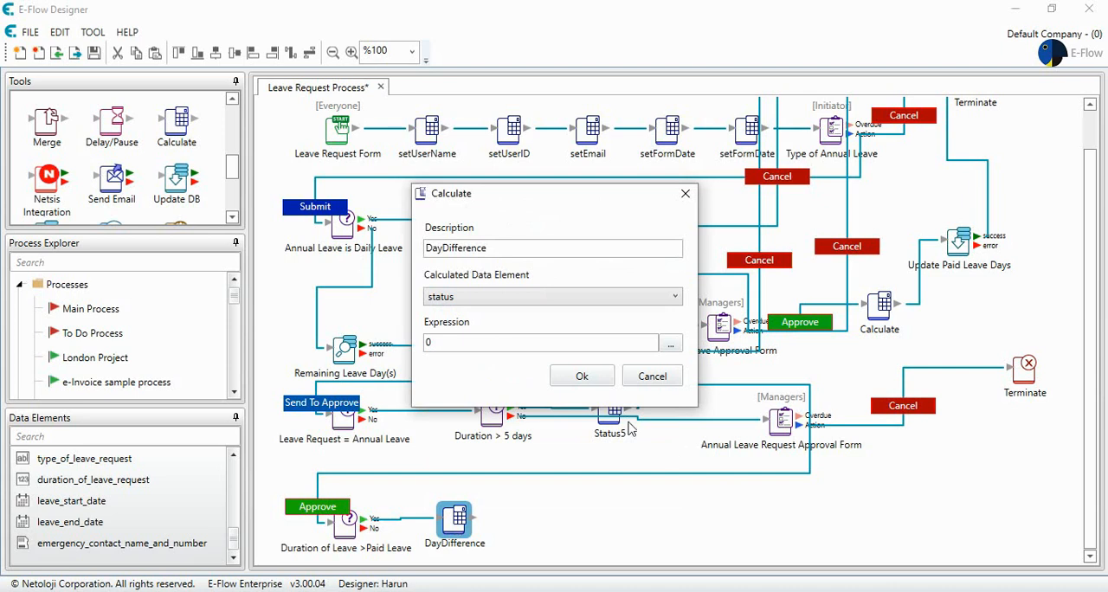
pyautogui.click(670, 344)
pyautogui.moveTo(339, 197); pyautogui.dragTo(303, 211)
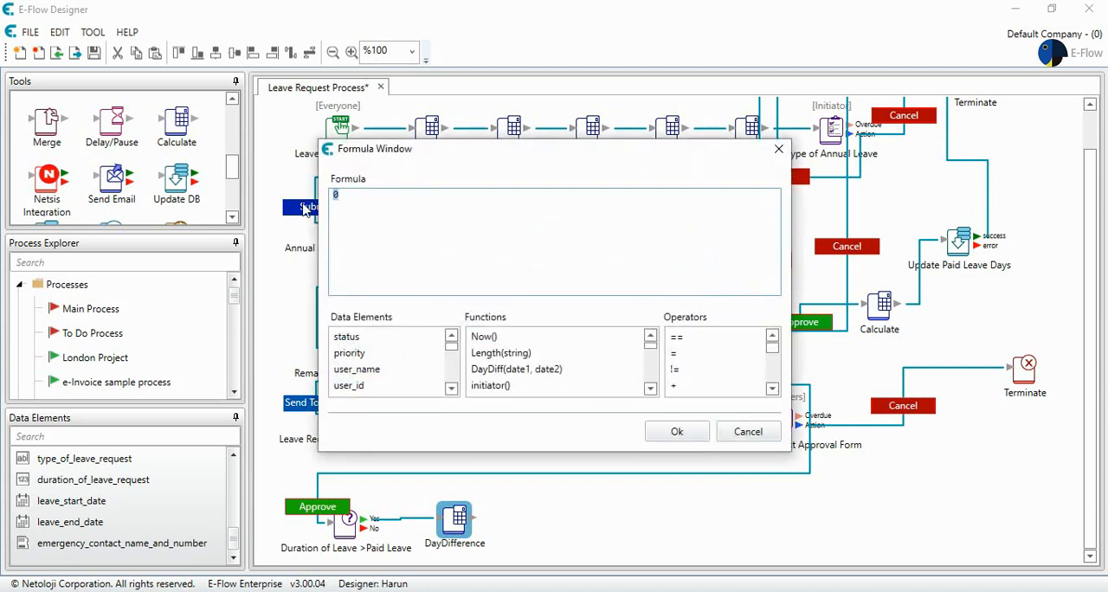
pyautogui.press('BackSpace')
# Step: Start the DayDifference formula with the duration_of_leave_request data element followed by a minus operator
pyautogui.click(451, 388)
pyautogui.click(451, 389)
pyautogui.click(451, 389)
pyautogui.click(455, 387)
pyautogui.click(451, 374)
pyautogui.click(451, 374)
pyautogui.doubleClick(424, 370)
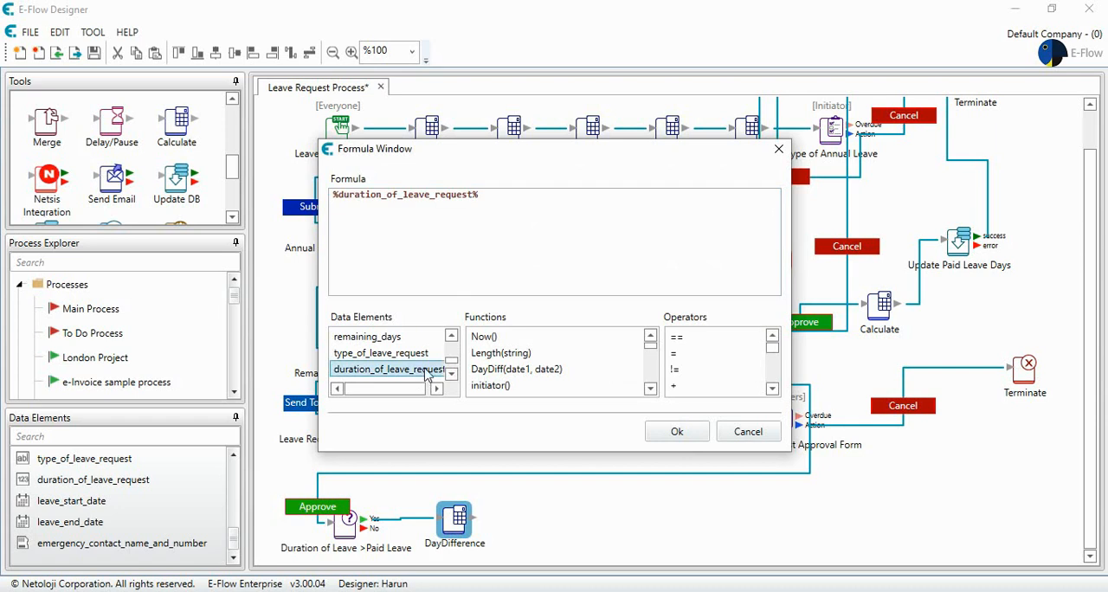
pyautogui.click(507, 199)
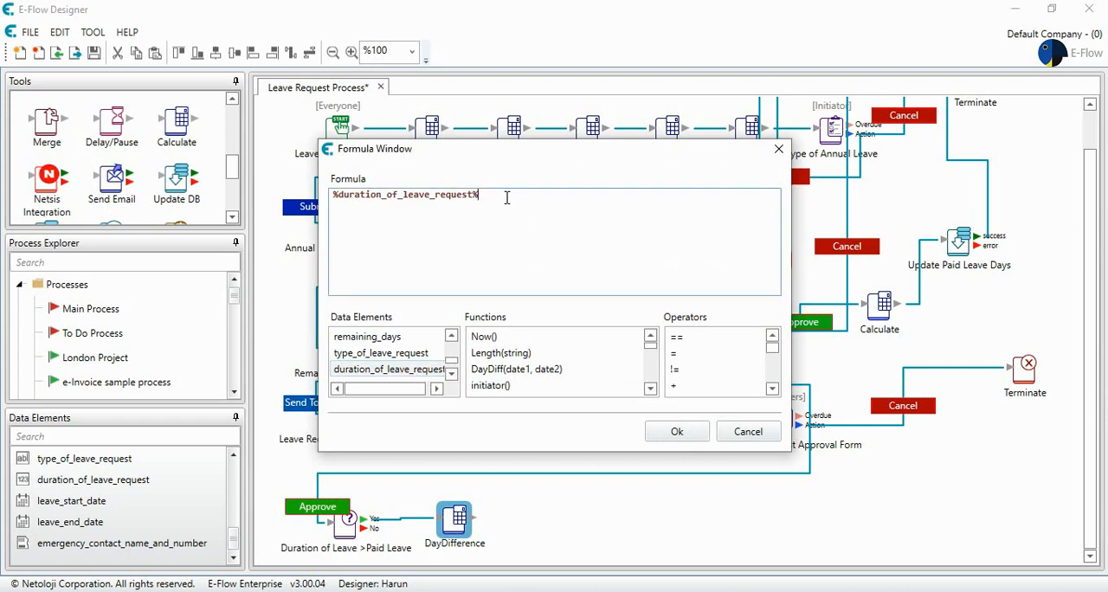
pyautogui.click(772, 388)
pyautogui.click(773, 389)
pyautogui.click(715, 370)
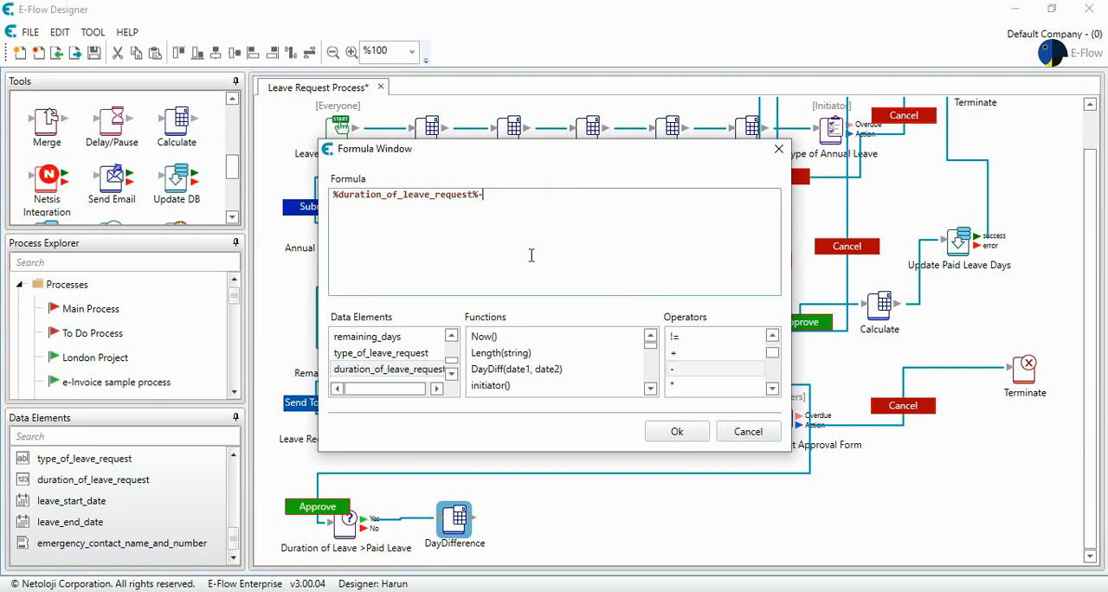
# Step: Append the paid_leave_days data element to the formula, then accept the formula and the DayDifference settings
pyautogui.click(451, 336)
pyautogui.click(451, 336)
pyautogui.click(451, 336)
pyautogui.click(451, 337)
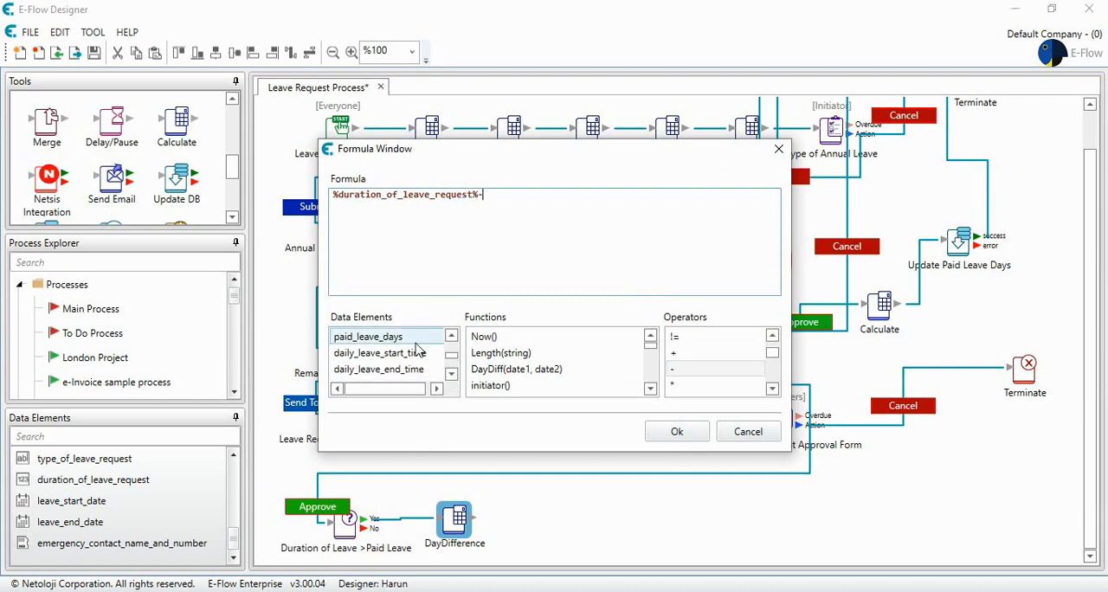
pyautogui.doubleClick(414, 346)
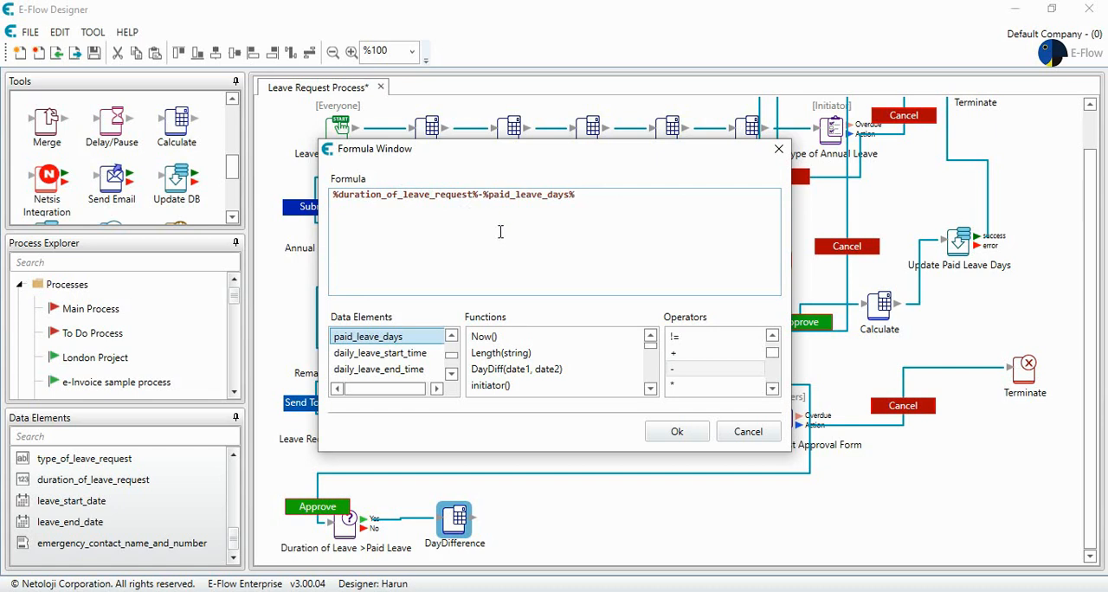
pyautogui.click(675, 431)
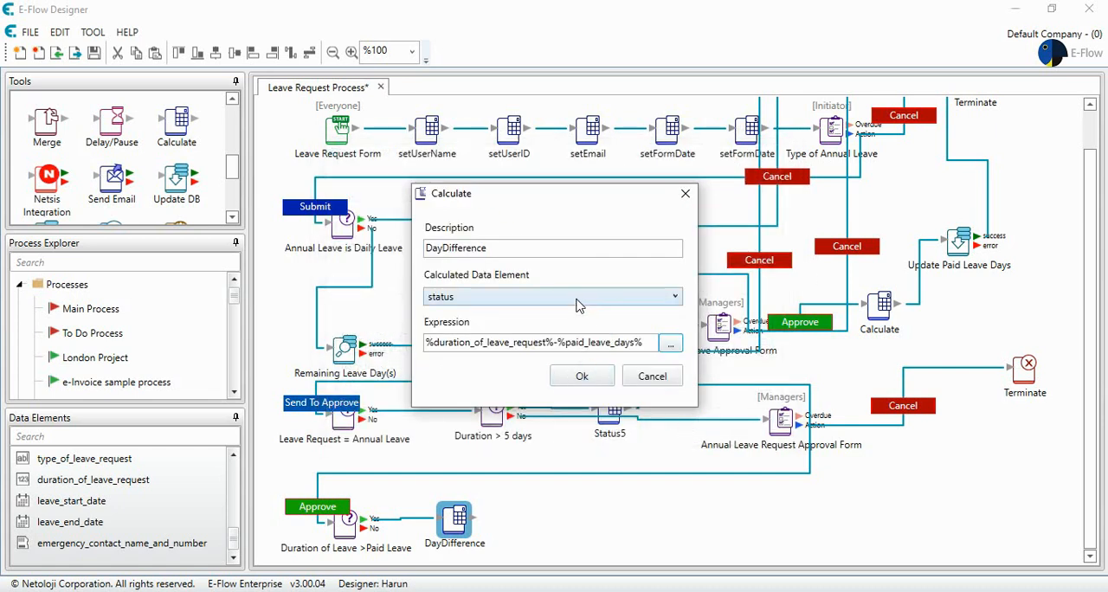
pyautogui.click(581, 377)
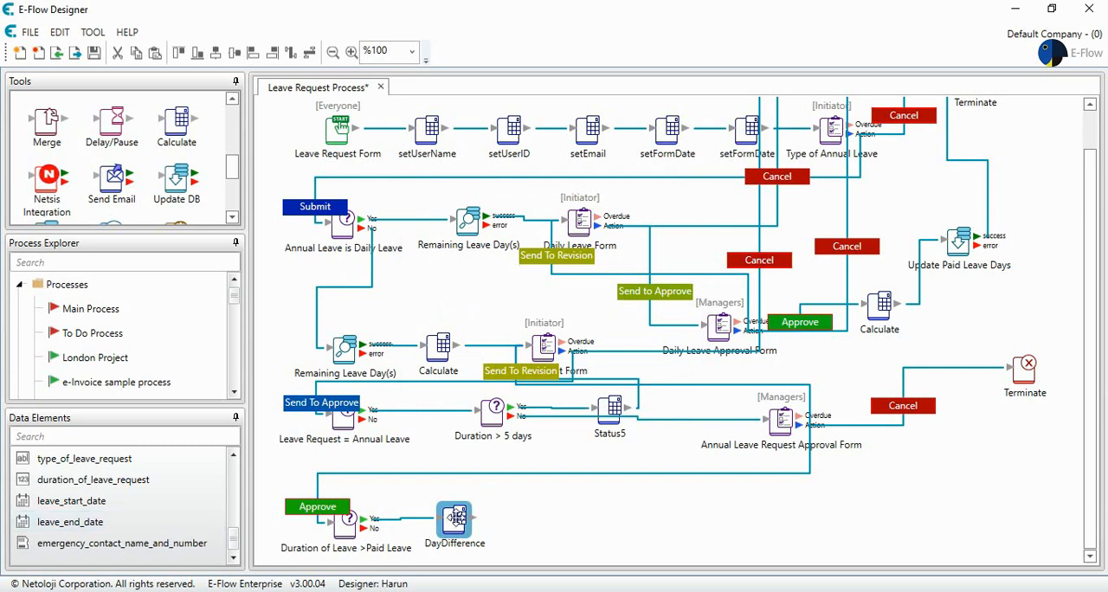
# Step: Add a Calculate element beside DayDifference and connect DayDifference's output to it
pyautogui.moveTo(173, 131); pyautogui.dragTo(558, 525)
pyautogui.moveTo(471, 518); pyautogui.dragTo(537, 516)
pyautogui.moveTo(555, 524); pyautogui.dragTo(568, 519)
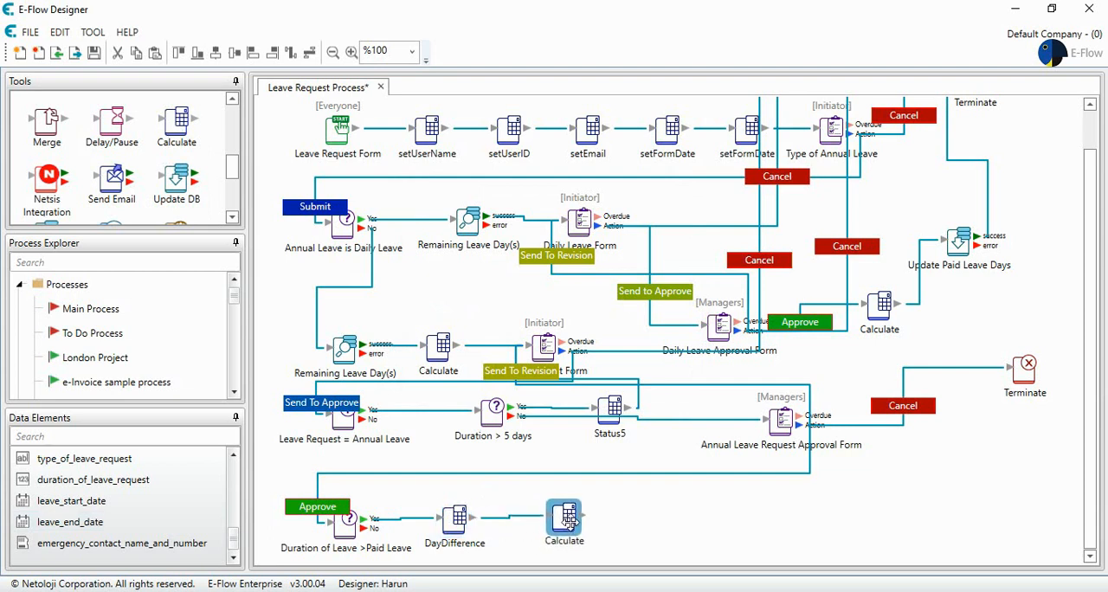
# Step: Create a Numeric data element named Remainind Days
pyautogui.click(164, 522)
pyautogui.rightClick(166, 521)
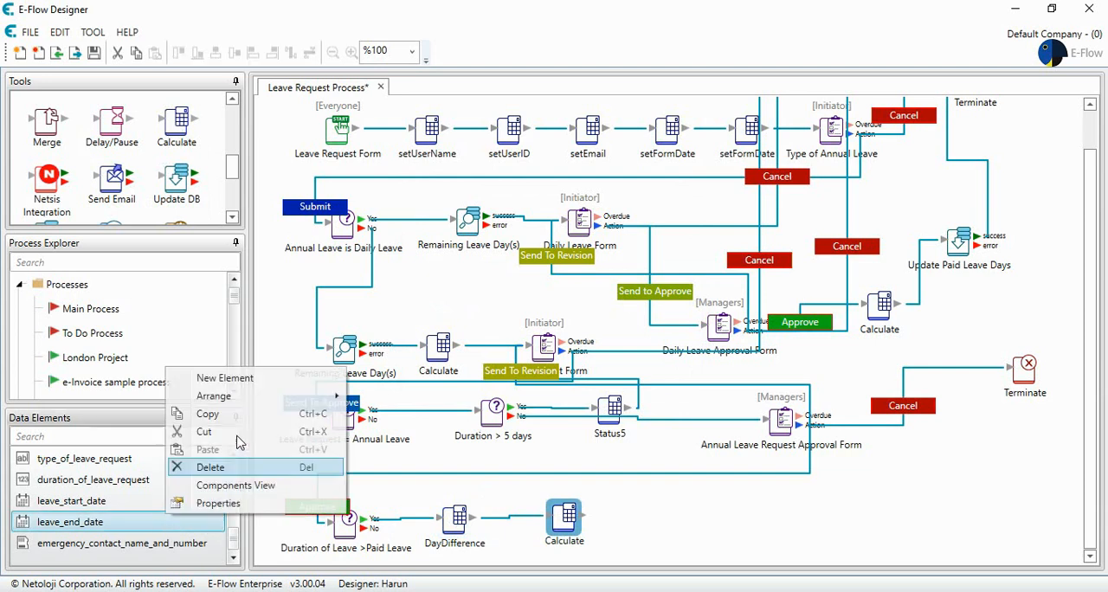
pyautogui.click(255, 377)
pyautogui.write('Re')
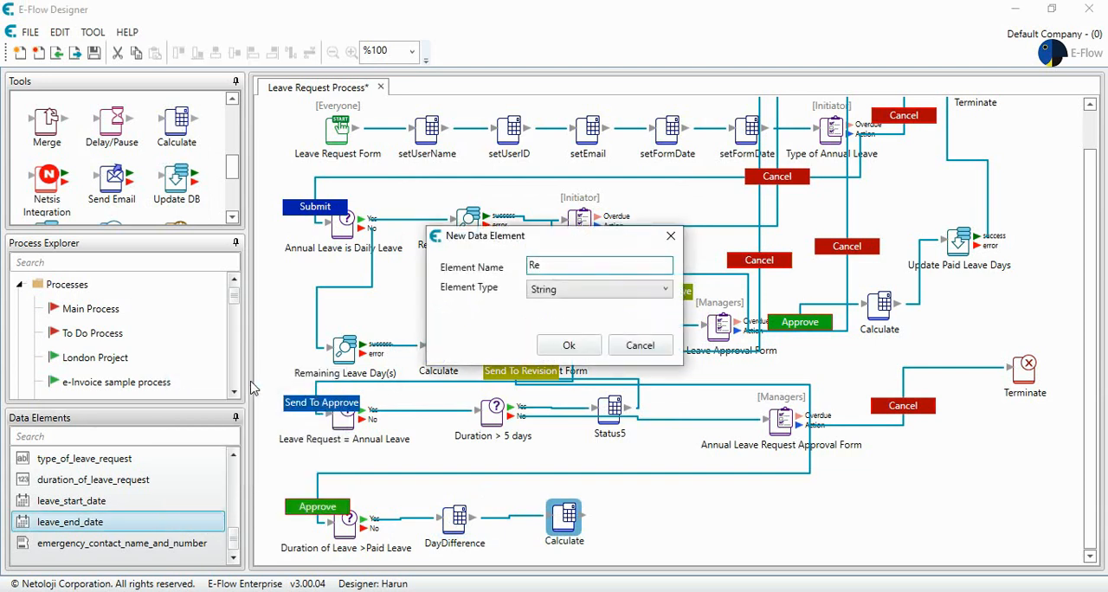
pyautogui.write('ma')
pyautogui.press('BackSpace')
pyautogui.write('mainen')
pyautogui.press('BackSpace')
pyautogui.press('BackSpace')
pyautogui.write('ing')
pyautogui.write(' D')
pyautogui.write('ay')
pyautogui.click(591, 289)
pyautogui.click(579, 327)
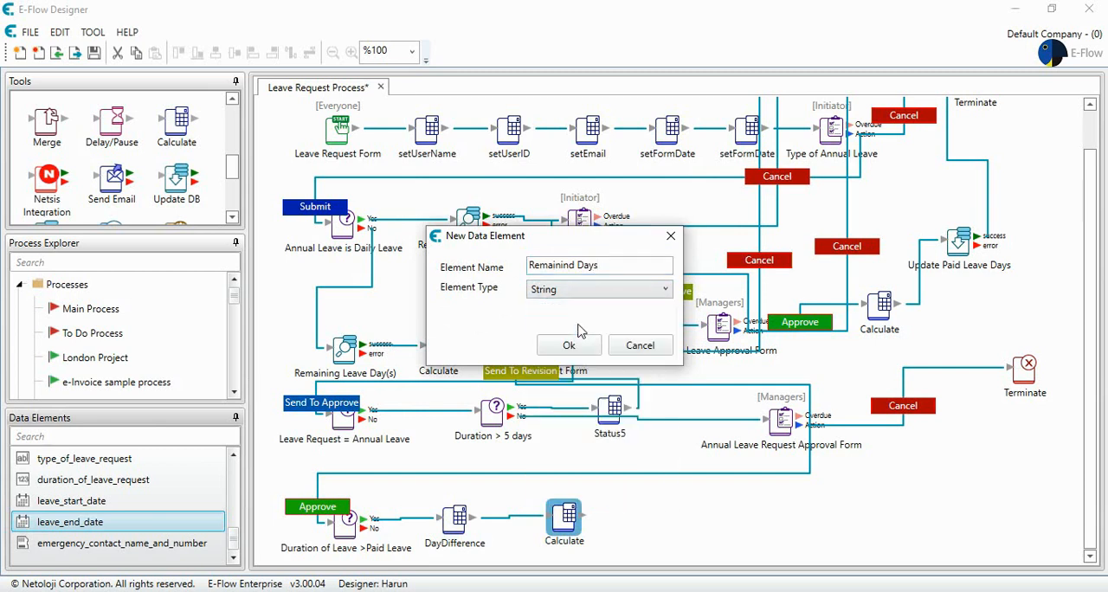
pyautogui.click(567, 348)
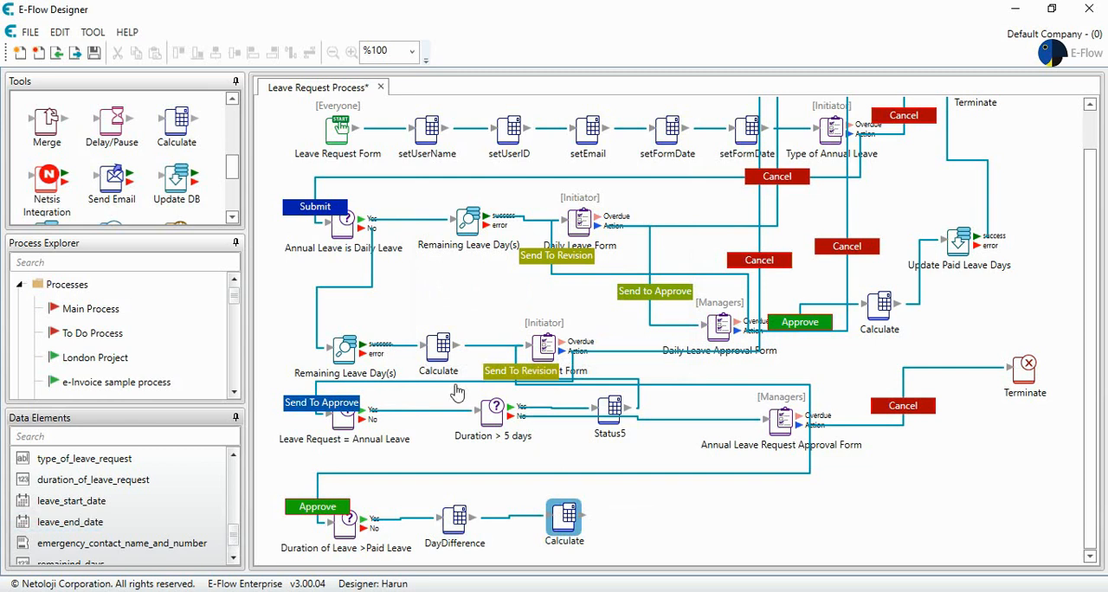
# Step: Create a Numeric data element named DayDifference
pyautogui.rightClick(161, 532)
pyautogui.click(227, 383)
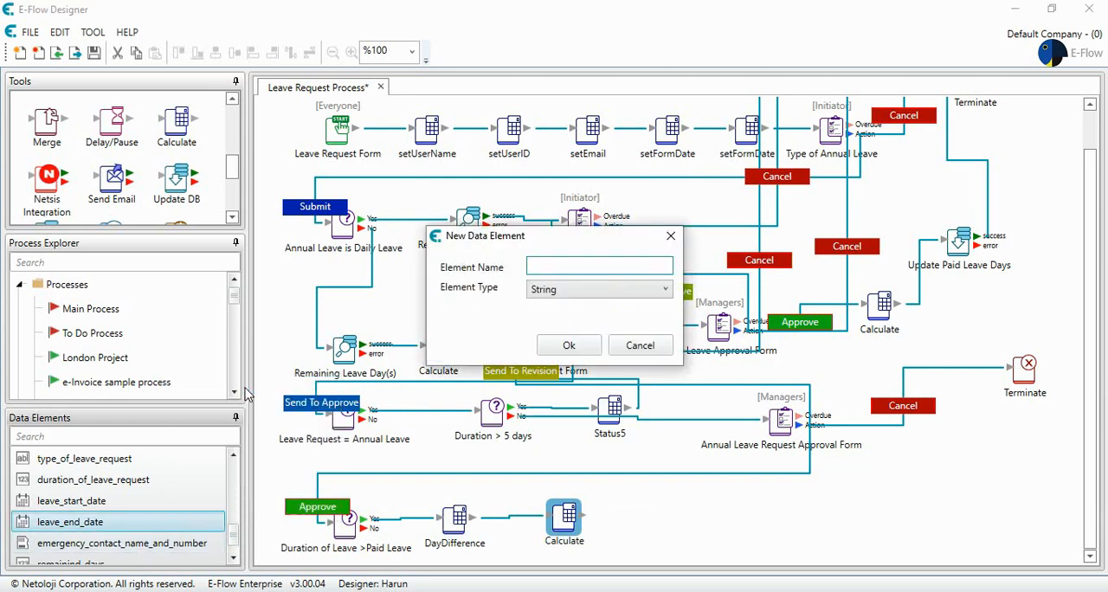
pyautogui.write('DayDifference')
pyautogui.click(606, 291)
pyautogui.click(587, 324)
pyautogui.click(575, 348)
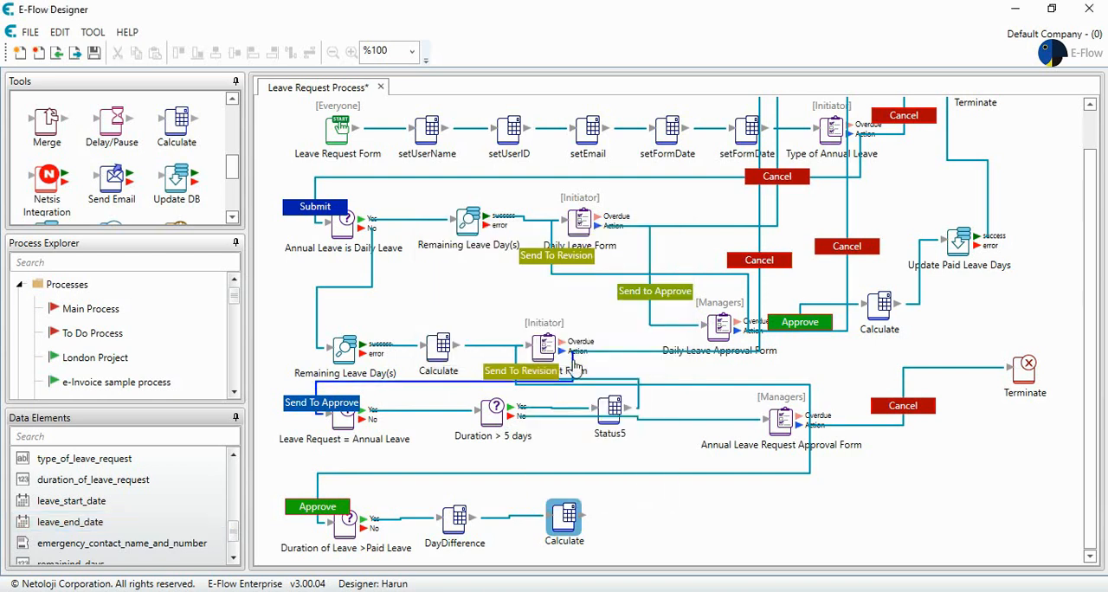
# Step: Set the DayDifference element's calculated data element to daydifference and accept the settings
pyautogui.doubleClick(459, 521)
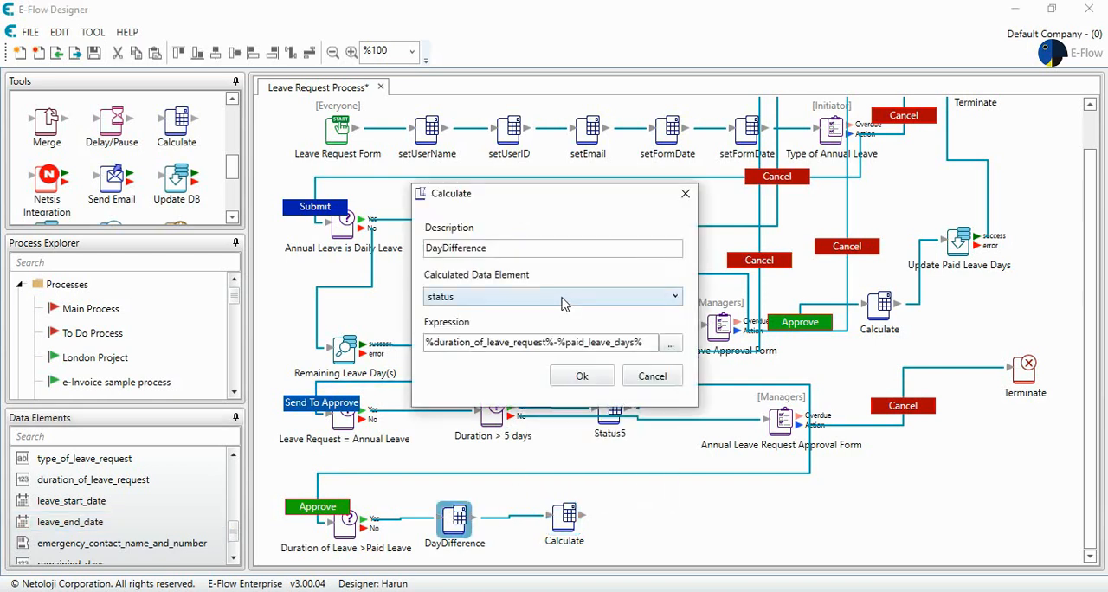
pyautogui.click(565, 300)
pyautogui.scroll(-3, 582, 397)
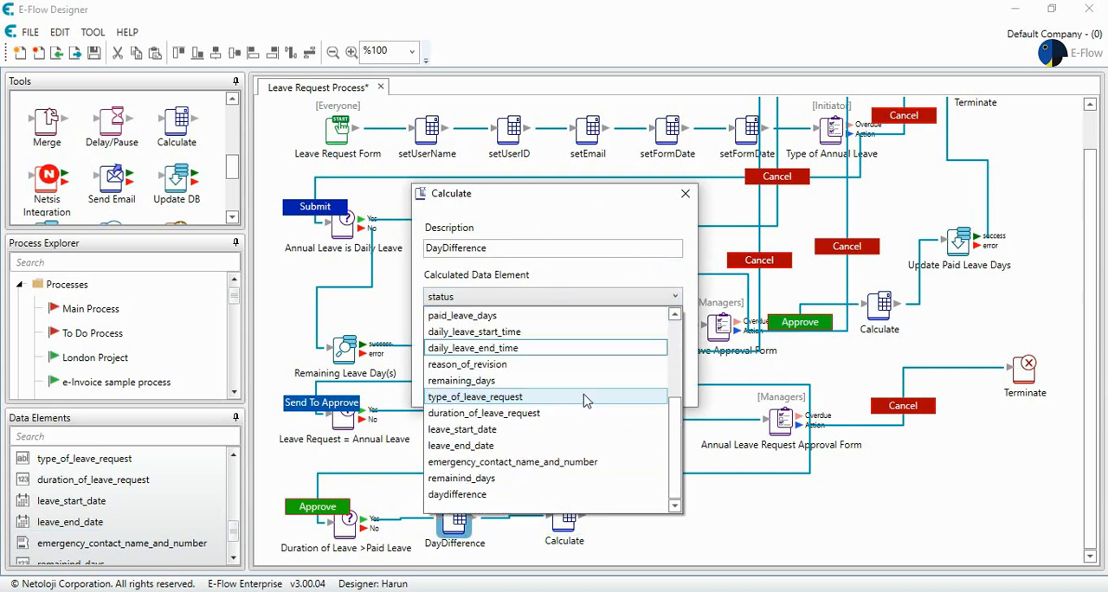
pyautogui.click(519, 495)
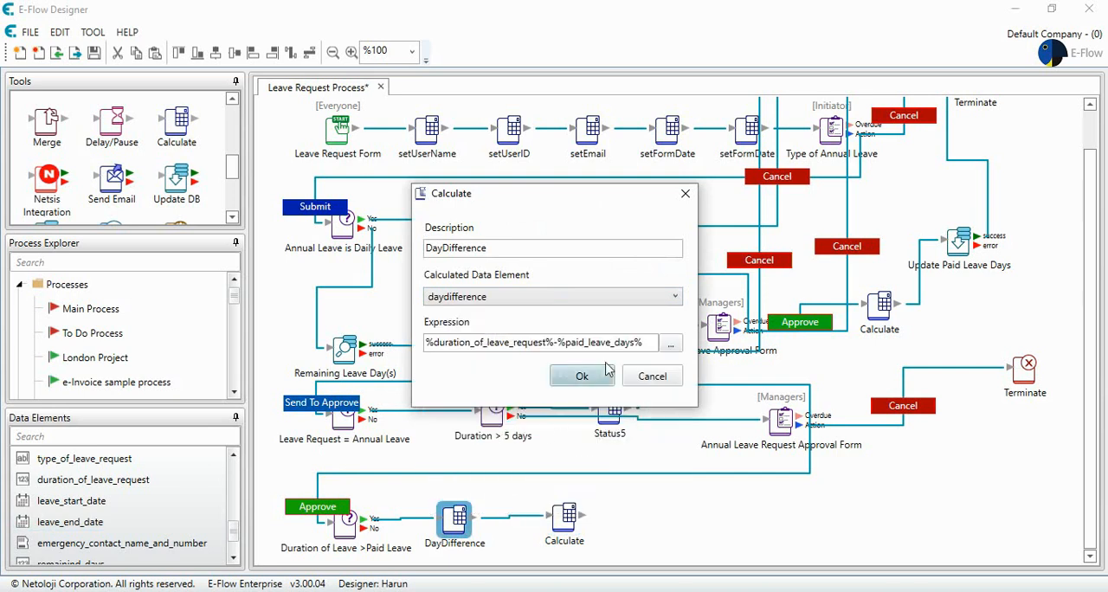
pyautogui.click(576, 377)
pyautogui.doubleClick(464, 518)
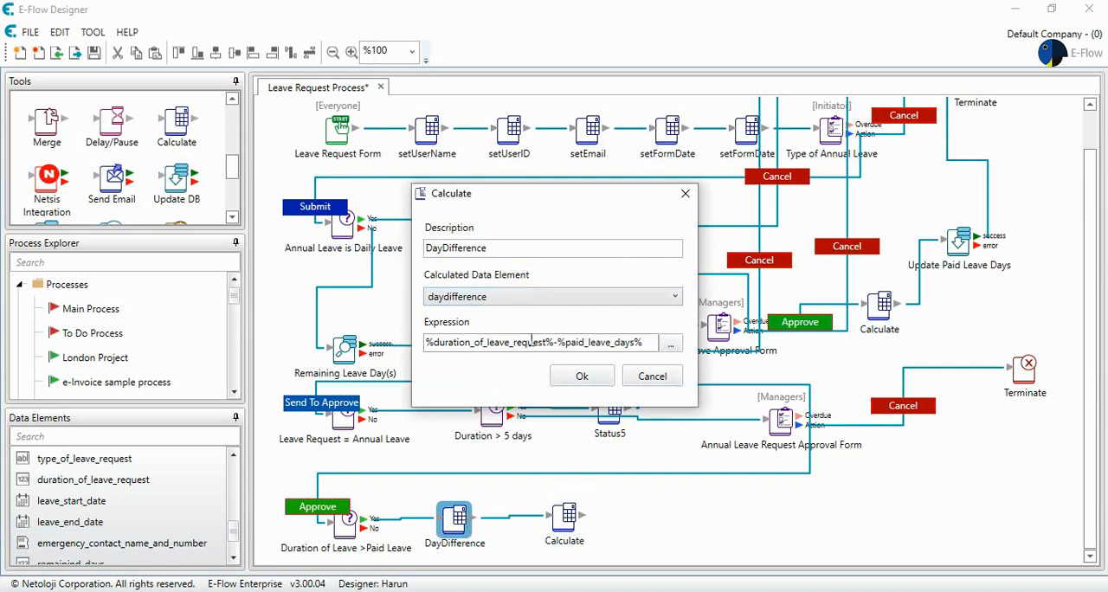
pyautogui.click(584, 376)
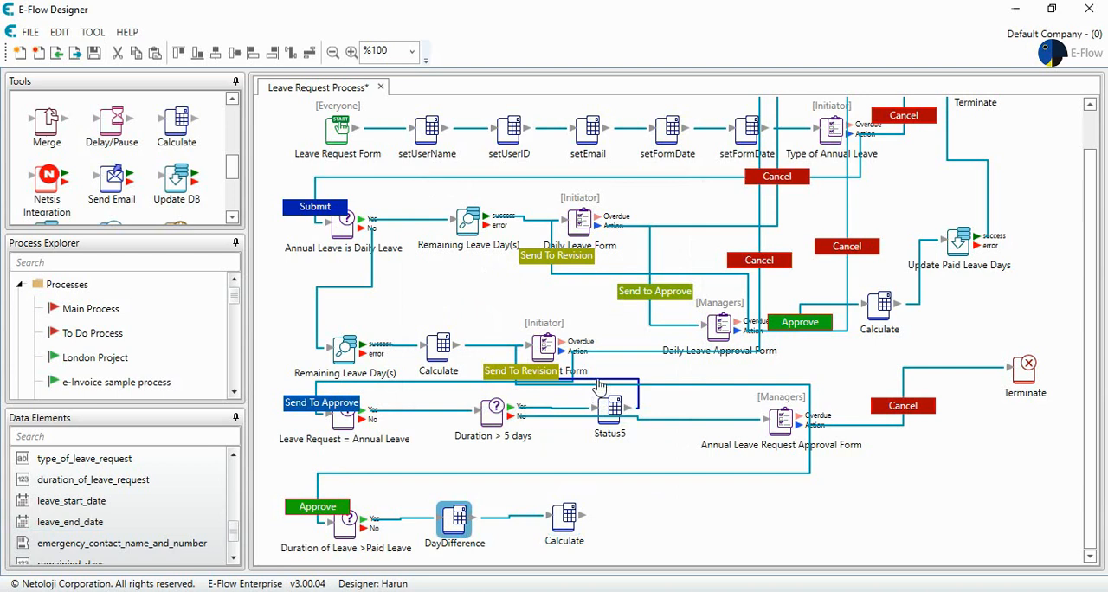
# Step: Set the calculated data element of the new Calculate element after DayDifference to remainind_days
pyautogui.click(564, 516)
pyautogui.doubleClick(565, 517)
pyautogui.click(576, 299)
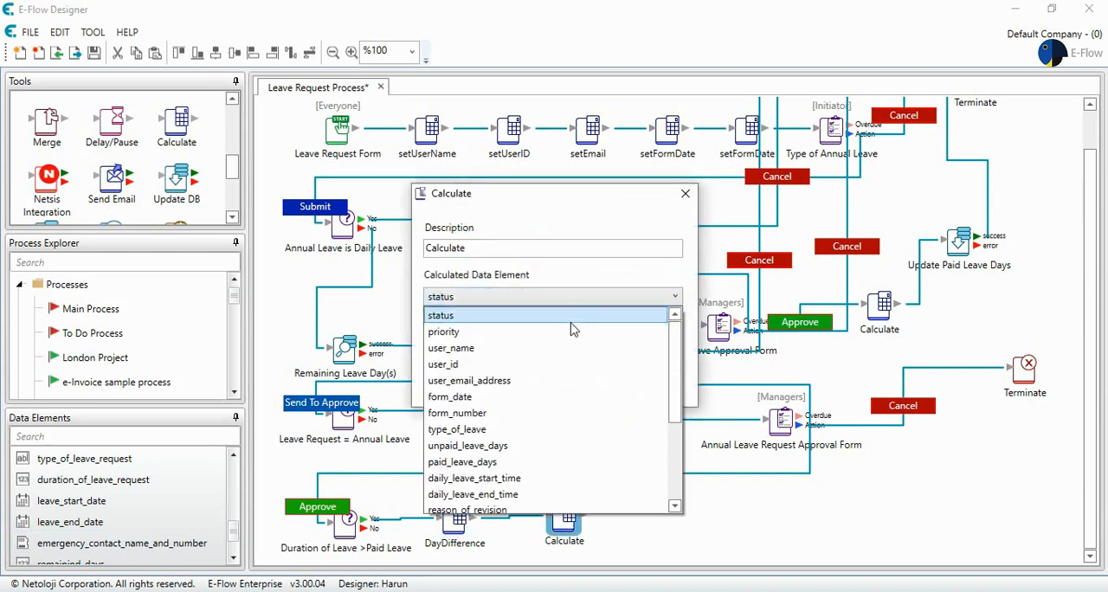
pyautogui.scroll(-3, 559, 417)
pyautogui.click(534, 481)
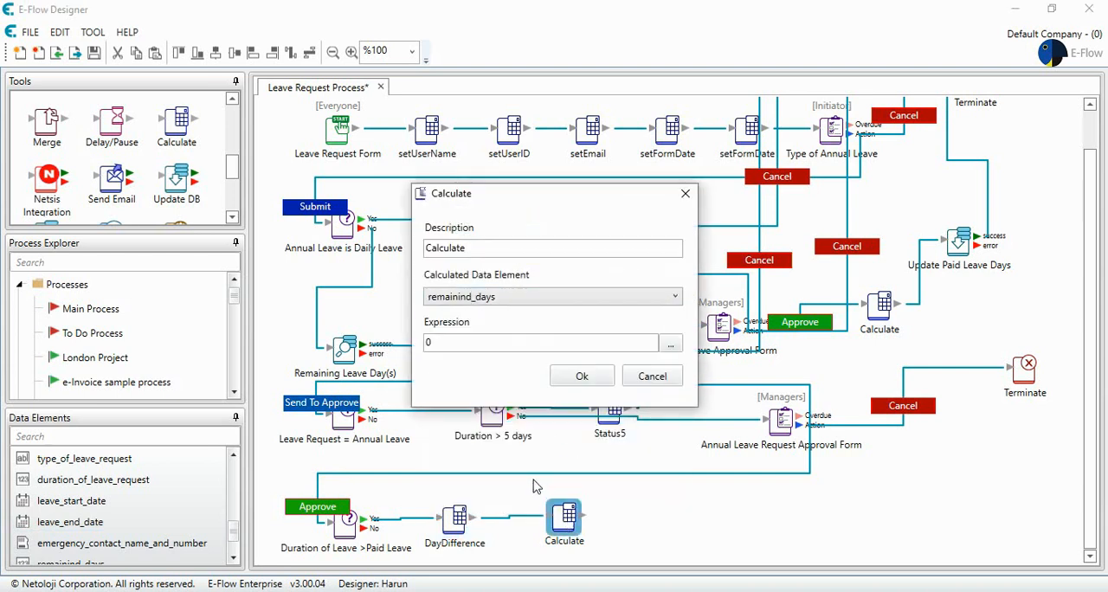
pyautogui.click(584, 378)
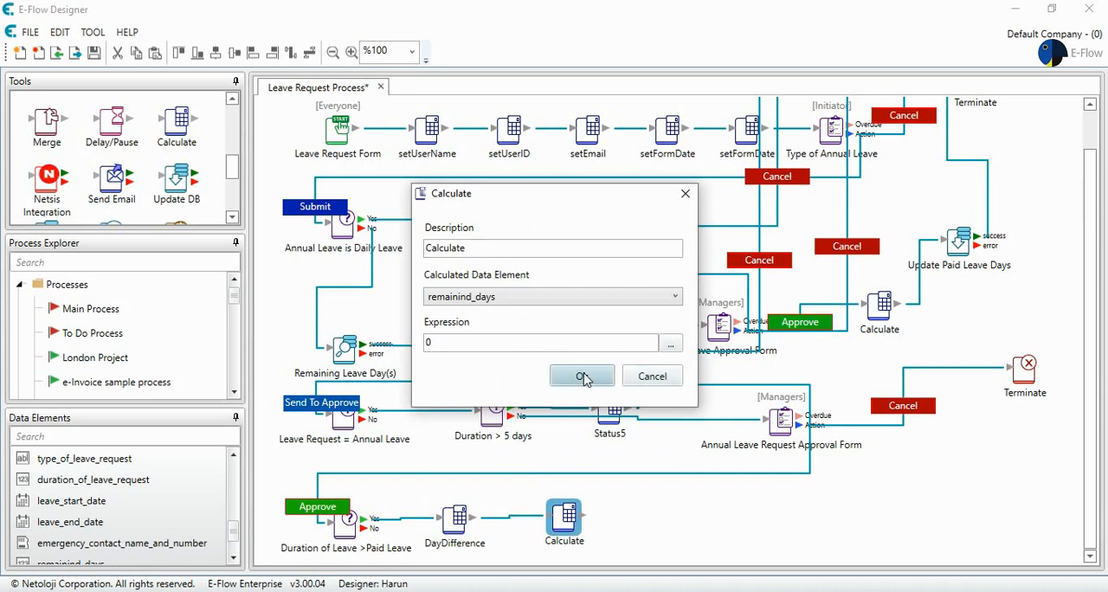
# Step: Replace the default content of the new Calculate element's formula with the unpaid_leave_days data element
pyautogui.click(670, 344)
pyautogui.press('BackSpace')
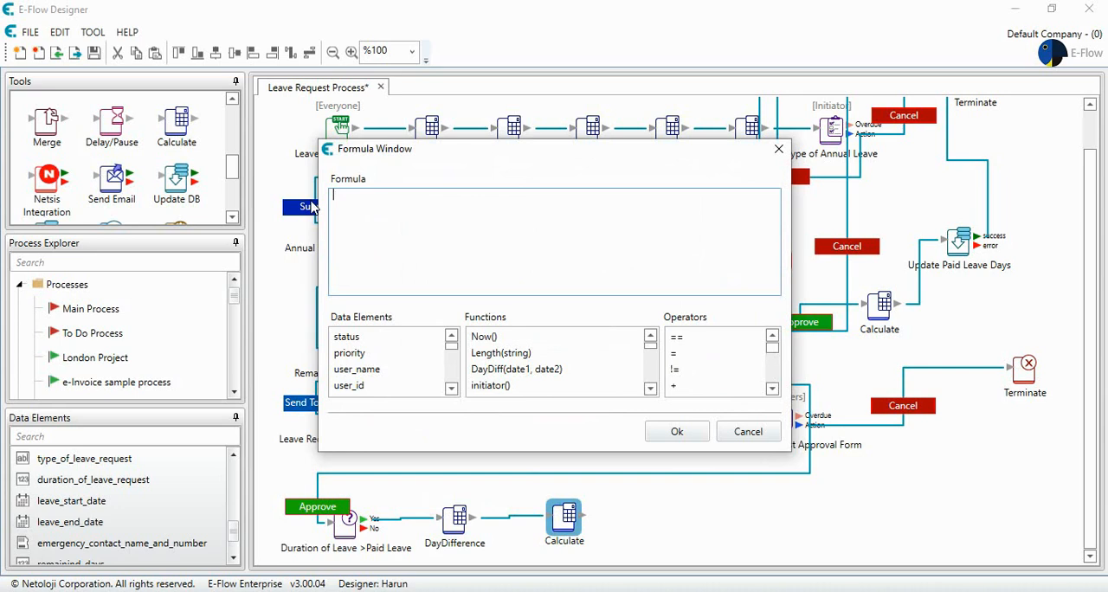
pyautogui.click(451, 389)
pyautogui.click(451, 389)
pyautogui.click(451, 389)
pyautogui.click(451, 389)
pyautogui.click(451, 390)
pyautogui.click(451, 390)
pyautogui.click(409, 371)
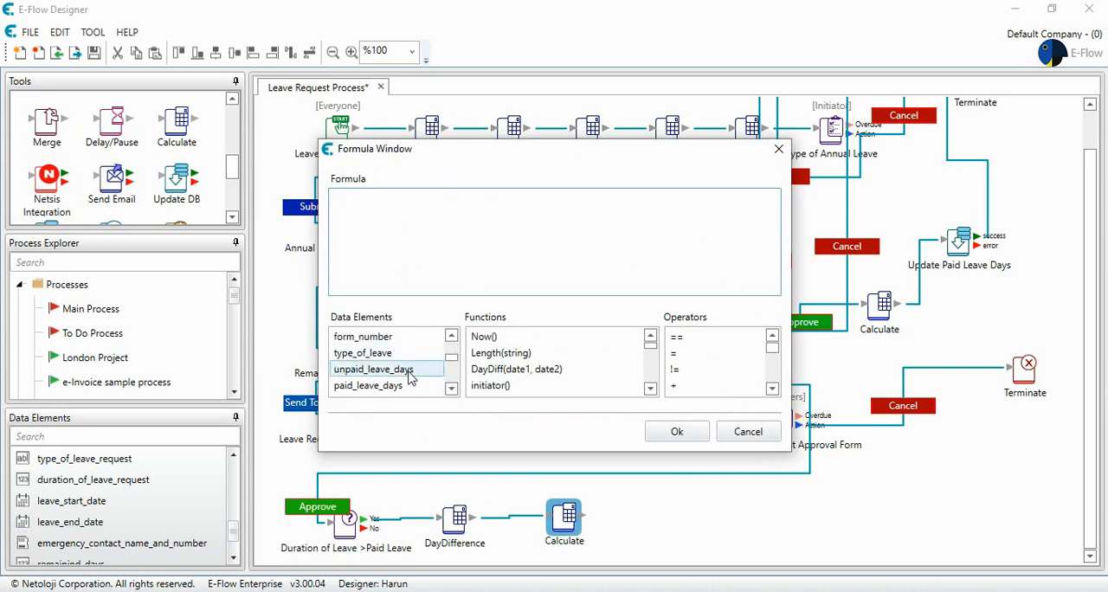
pyautogui.doubleClick(409, 371)
pyautogui.click(479, 212)
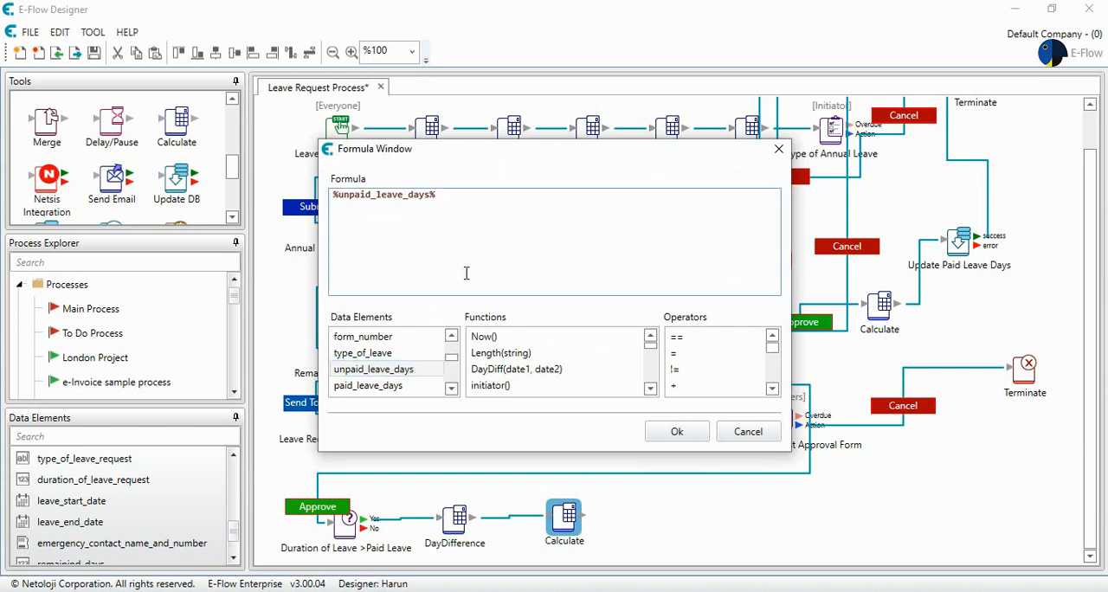
# Step: Append a minus operator and the daydifference data element to the formula, then accept it
pyautogui.click(772, 389)
pyautogui.doubleClick(743, 389)
pyautogui.click(495, 192)
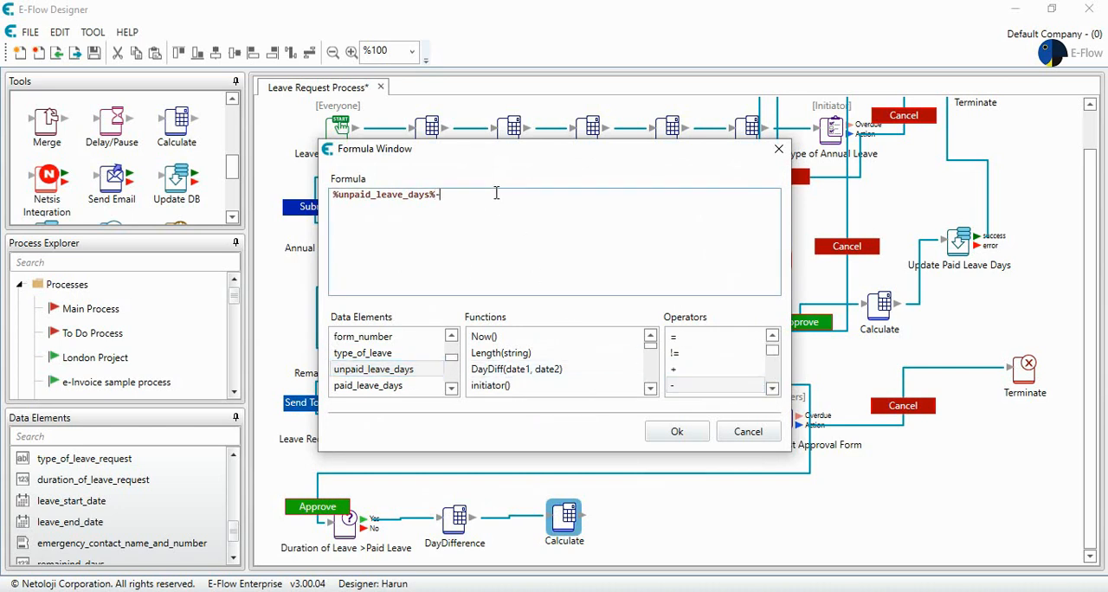
pyautogui.click(451, 388)
pyautogui.click(451, 389)
pyautogui.click(451, 389)
pyautogui.click(451, 389)
pyautogui.click(451, 389)
pyautogui.click(450, 374)
pyautogui.click(450, 374)
pyautogui.click(450, 374)
pyautogui.click(450, 374)
pyautogui.click(450, 374)
pyautogui.doubleClick(439, 371)
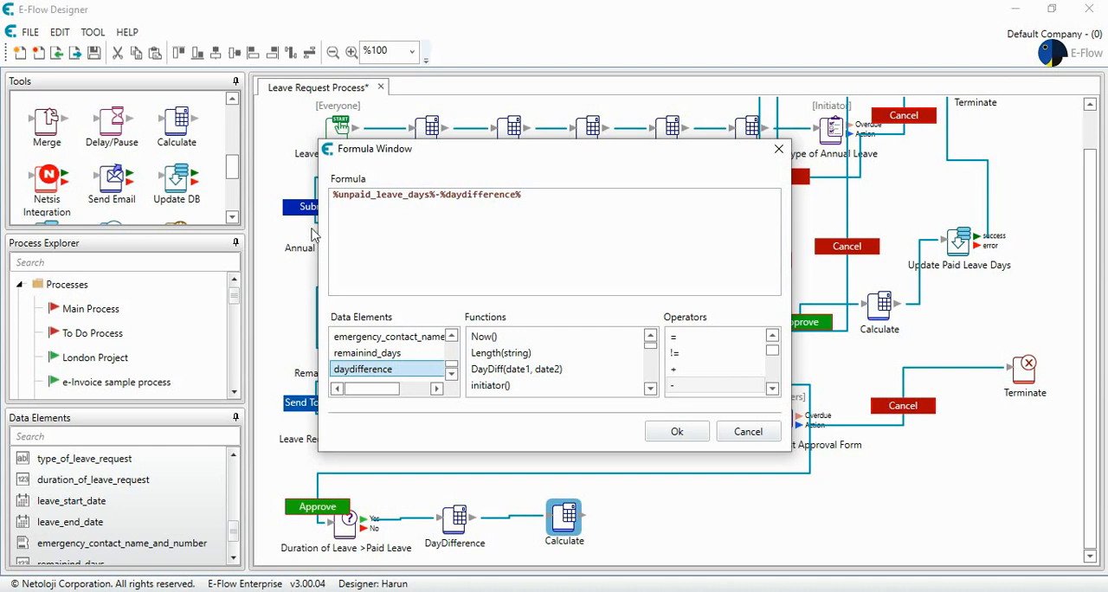
pyautogui.click(677, 432)
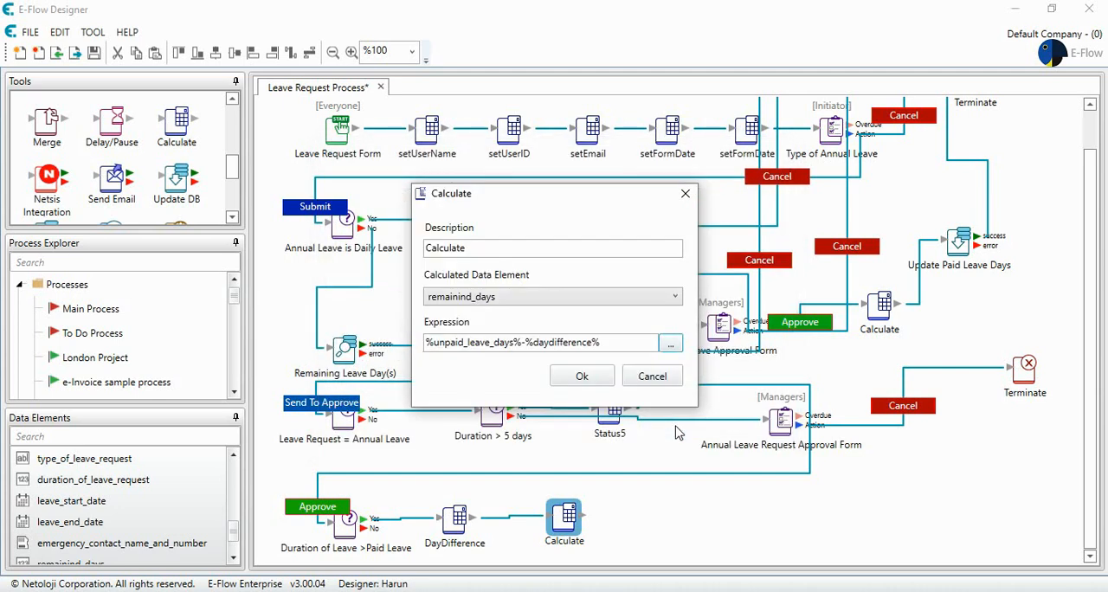
# Step: Set the Calculate element's description to Remaing Days and accept the settings
pyautogui.doubleClick(484, 247)
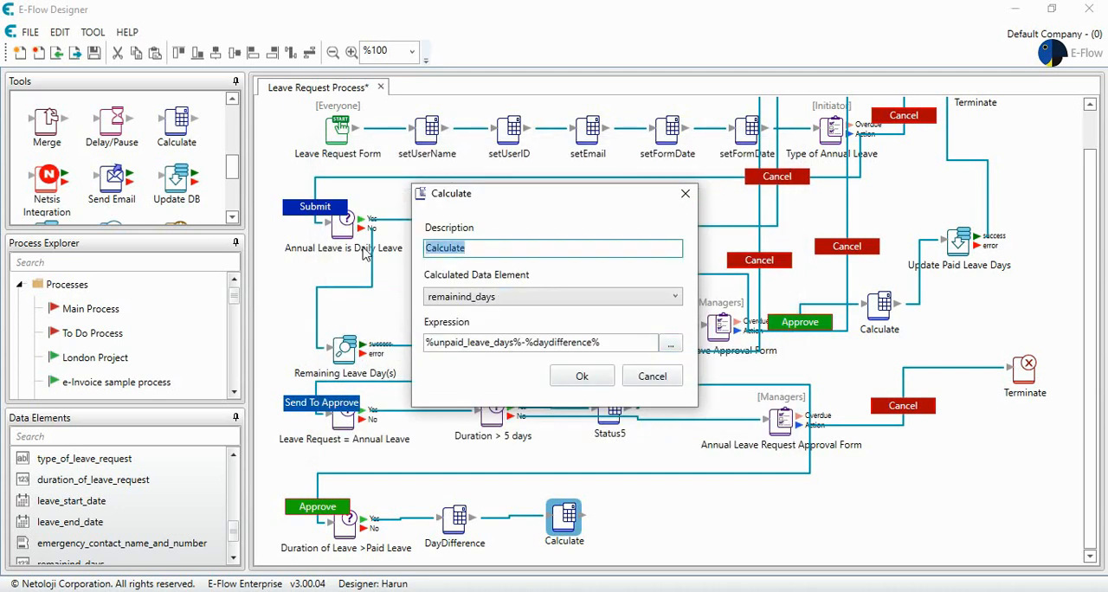
pyautogui.write('T')
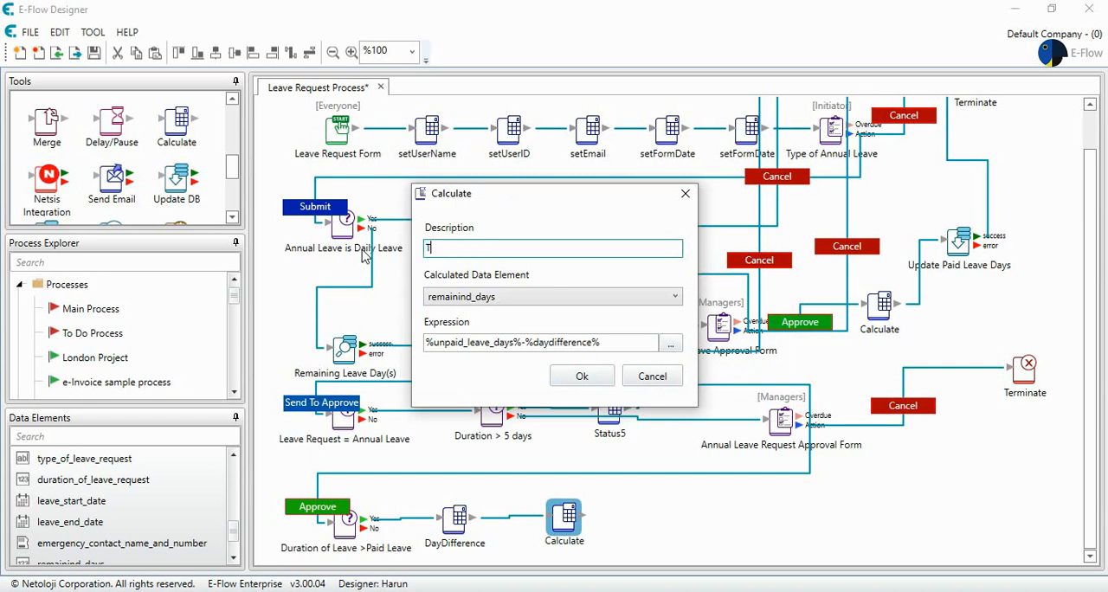
pyautogui.press('BackSpace')
pyautogui.write('Ream')
pyautogui.press('BackSpace')
pyautogui.press('BackSpace')
pyautogui.write('maing Dat')
pyautogui.press('BackSpace')
pyautogui.write('ys')
pyautogui.click(581, 376)
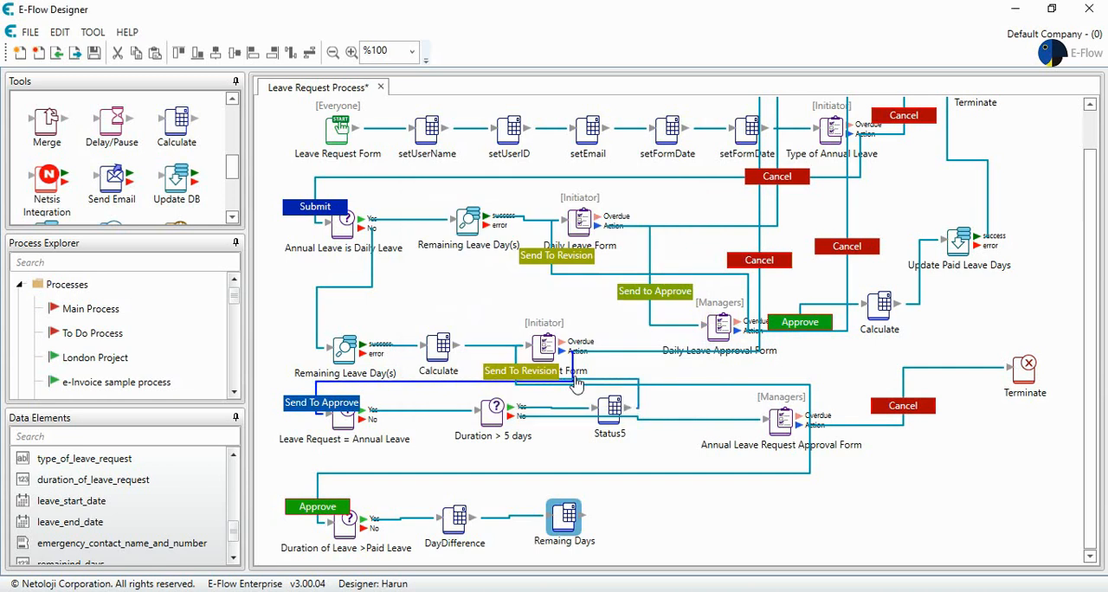
# Step: Change the viewed name of the remainind_days data element to Remaining Day(s) and accept the properties
pyautogui.scroll(-1, 93, 516)
pyautogui.doubleClick(93, 521)
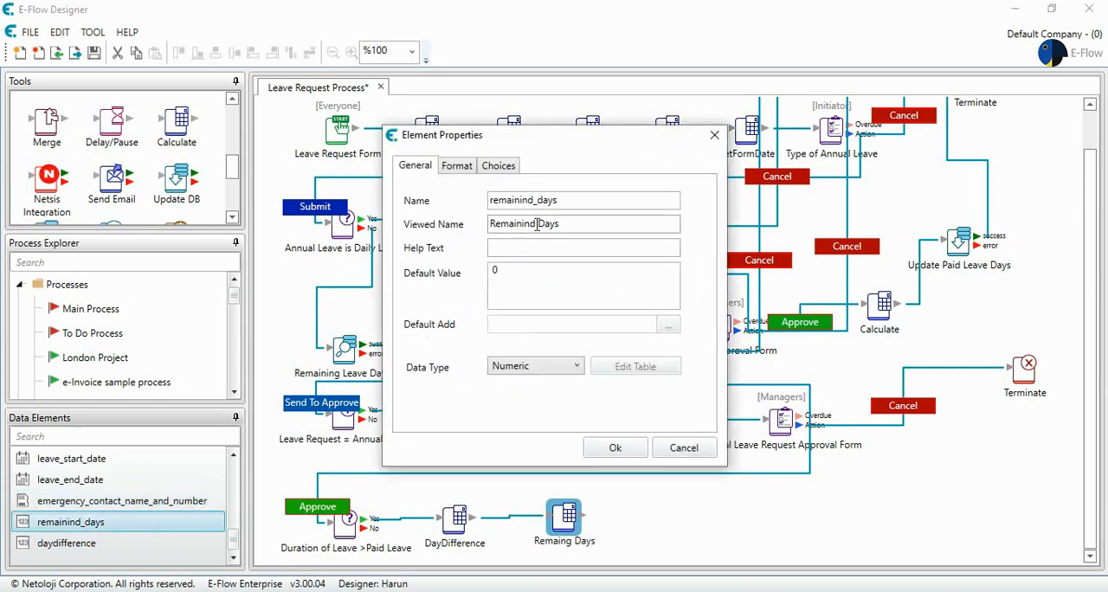
pyautogui.click(536, 224)
pyautogui.press('BackSpace')
pyautogui.write('g')
pyautogui.press('Right')
pyautogui.press('Right')
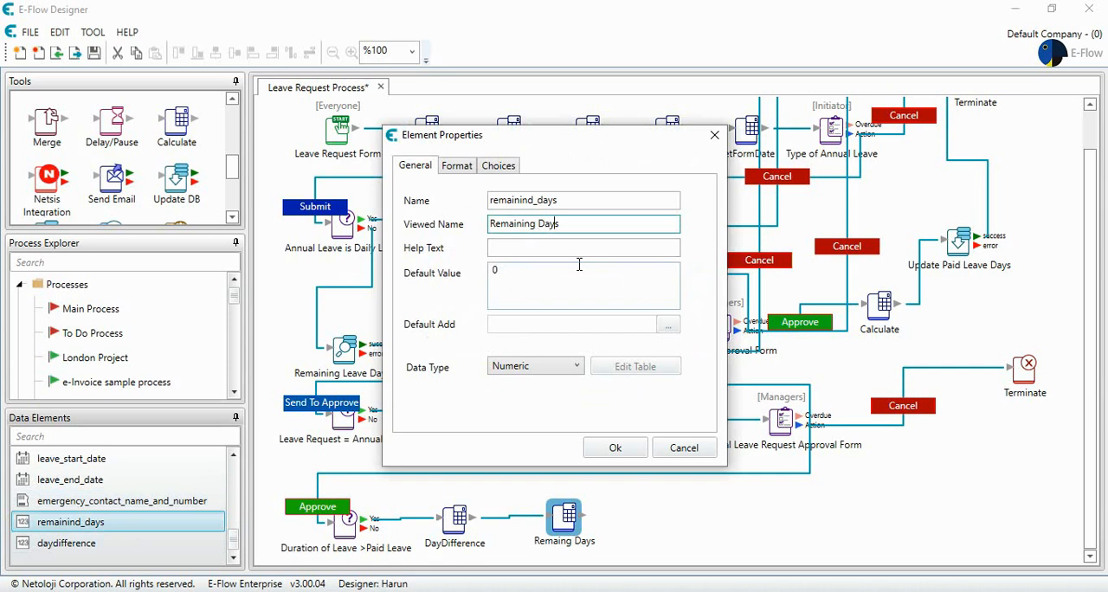
pyautogui.write('(s)')
pyautogui.click(629, 443)
# Step: Adjust the Remaing Days element's position and add an Update DB element further along the same row
pyautogui.moveTo(562, 509); pyautogui.dragTo(552, 512)
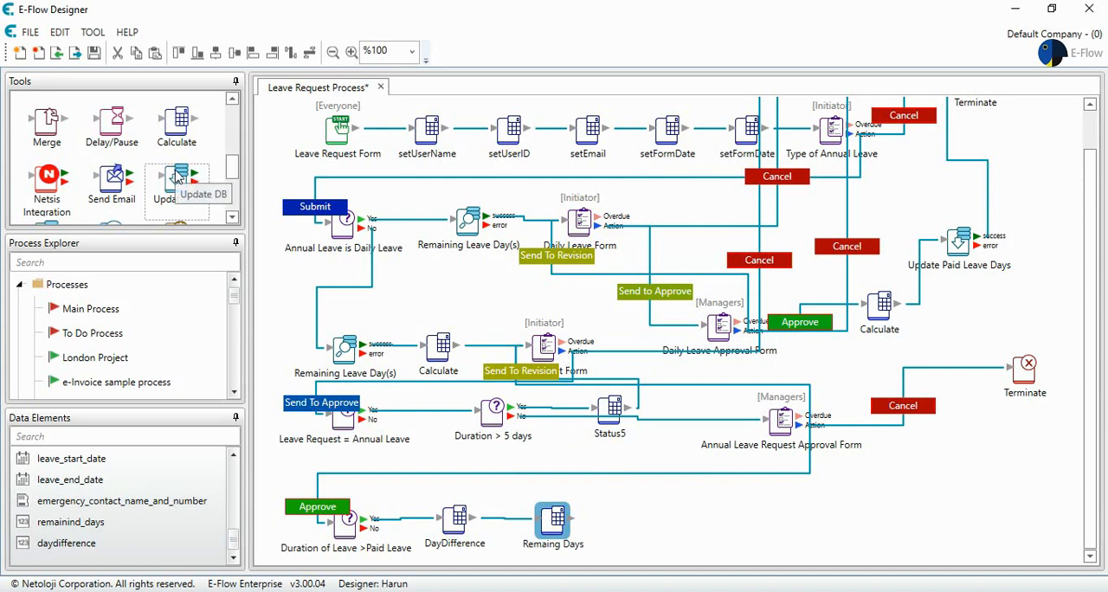
pyautogui.moveTo(176, 177); pyautogui.dragTo(693, 517)
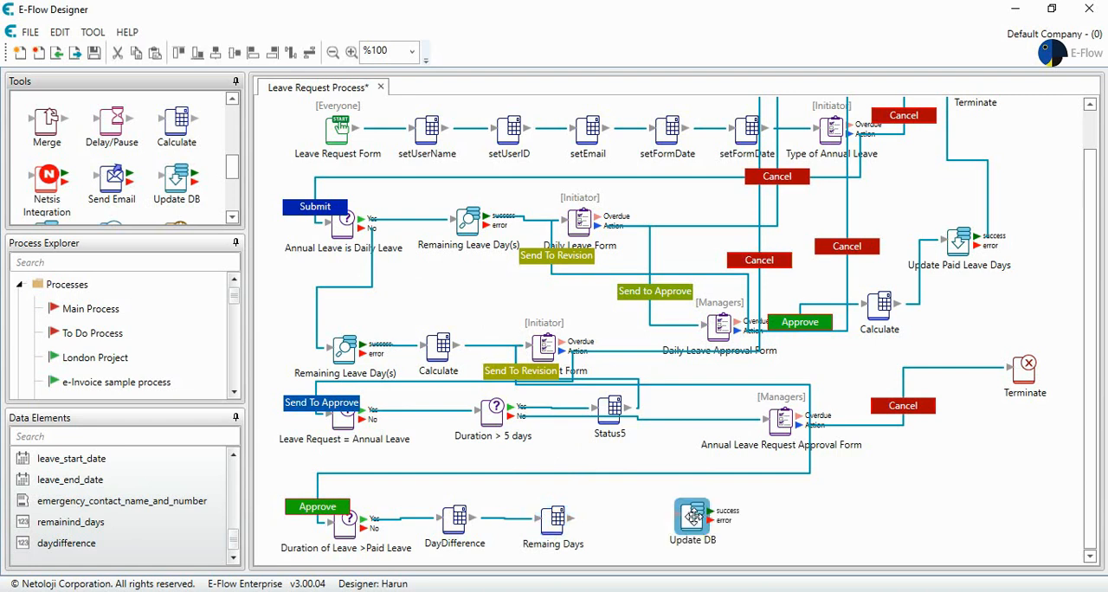